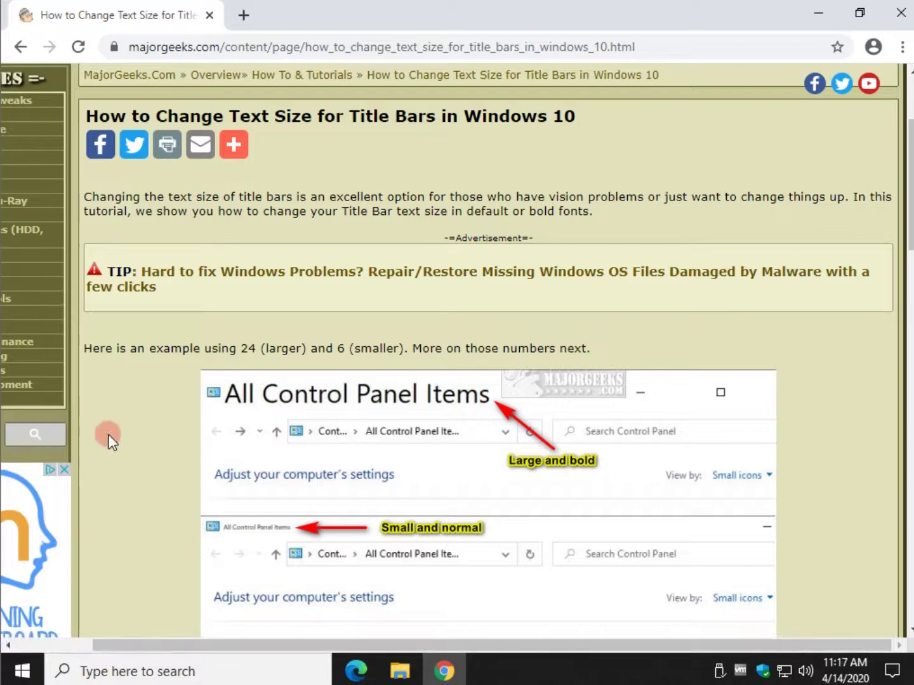
- Compare Control Panel's title bar text with the article's examples, then close Control Panel
scroll(107, 438, "down", 1)
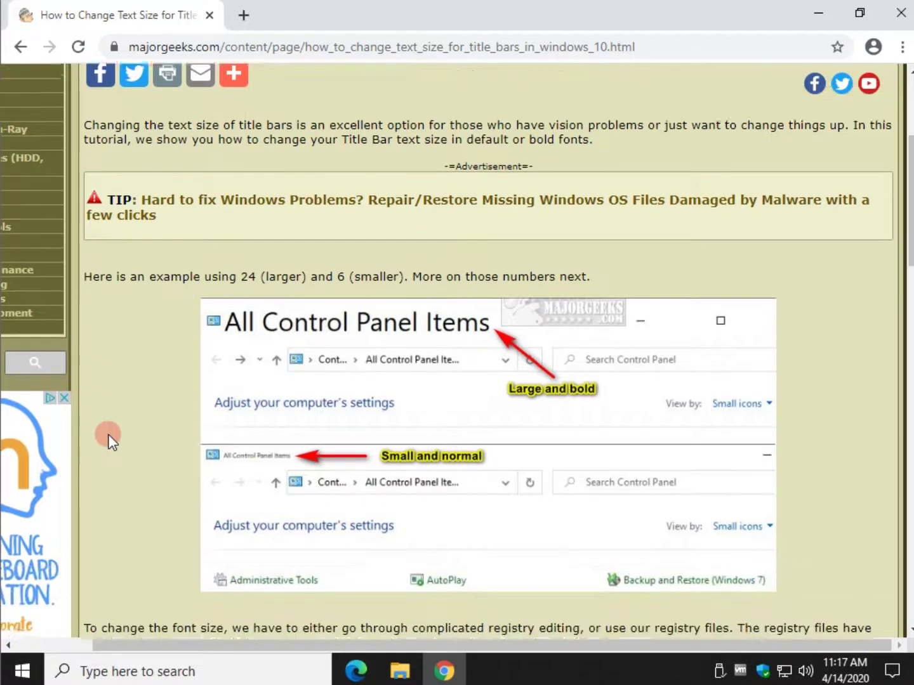
scroll(124, 416, "down", 2)
scroll(129, 407, "up", 1)
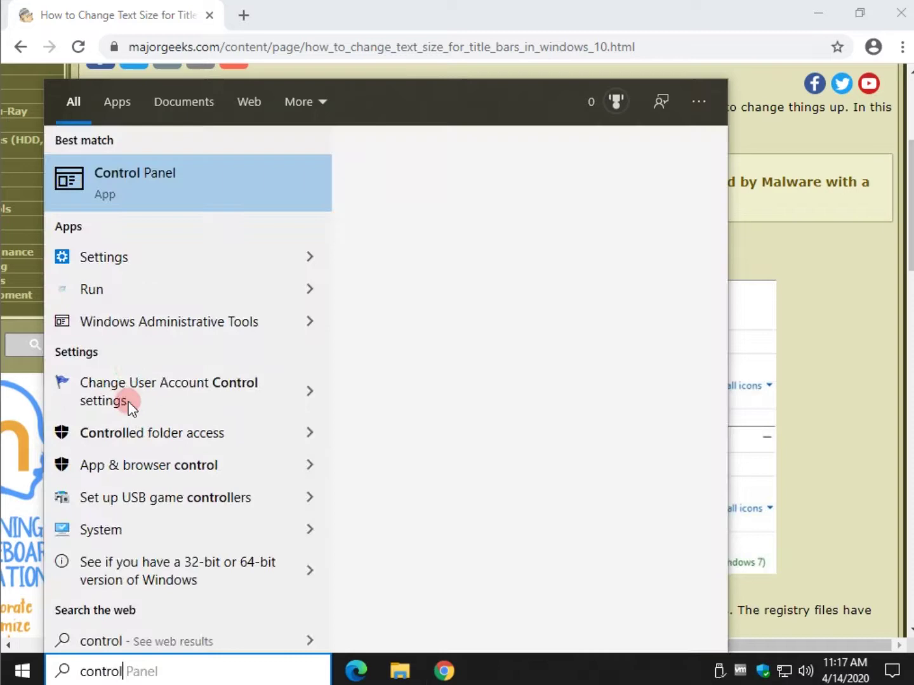
left_click(266, 180)
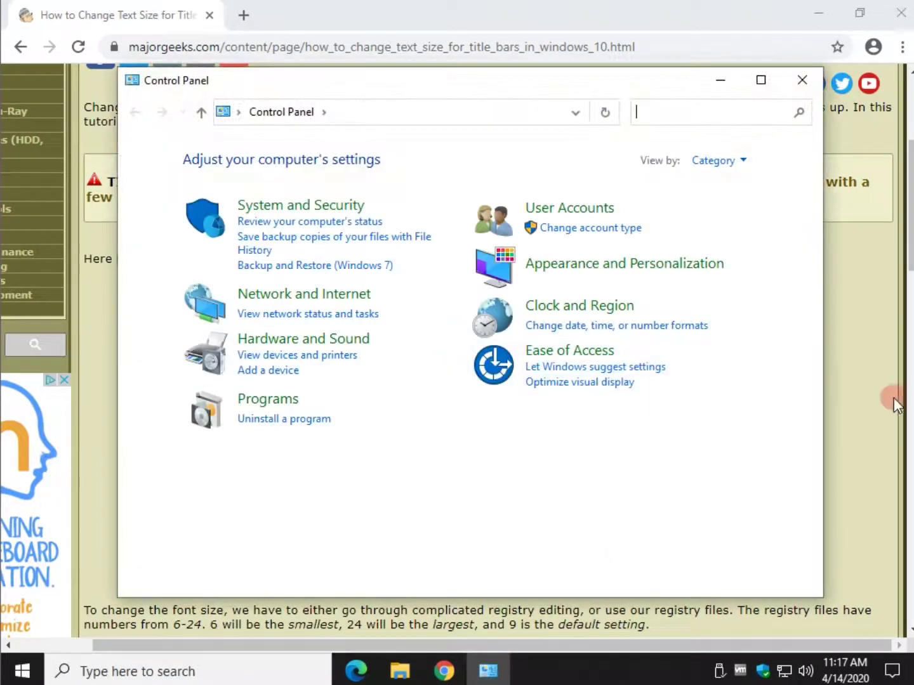
left_click(894, 397)
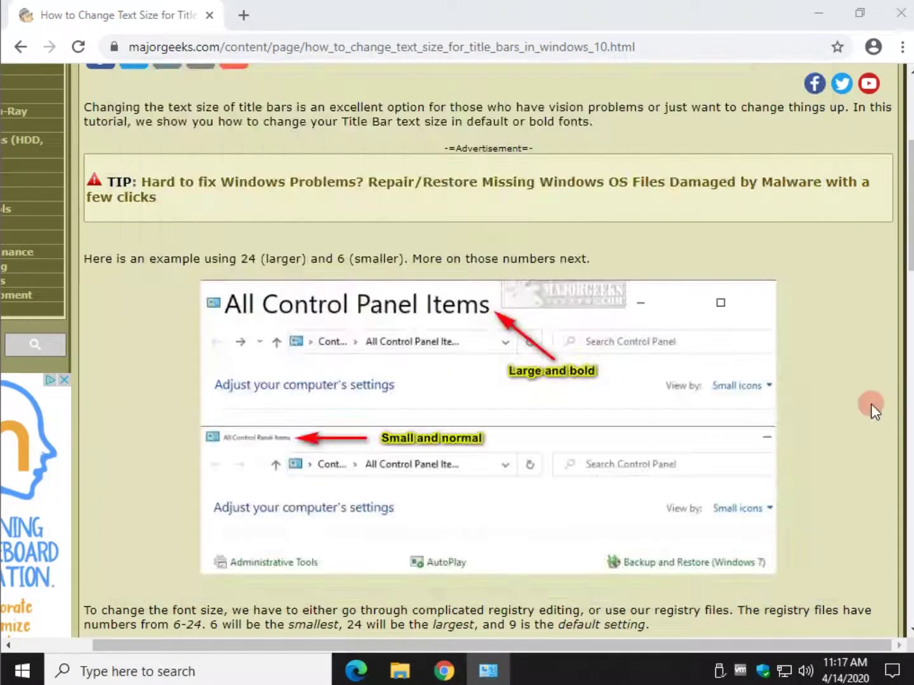
scroll(381, 405, "down", 2)
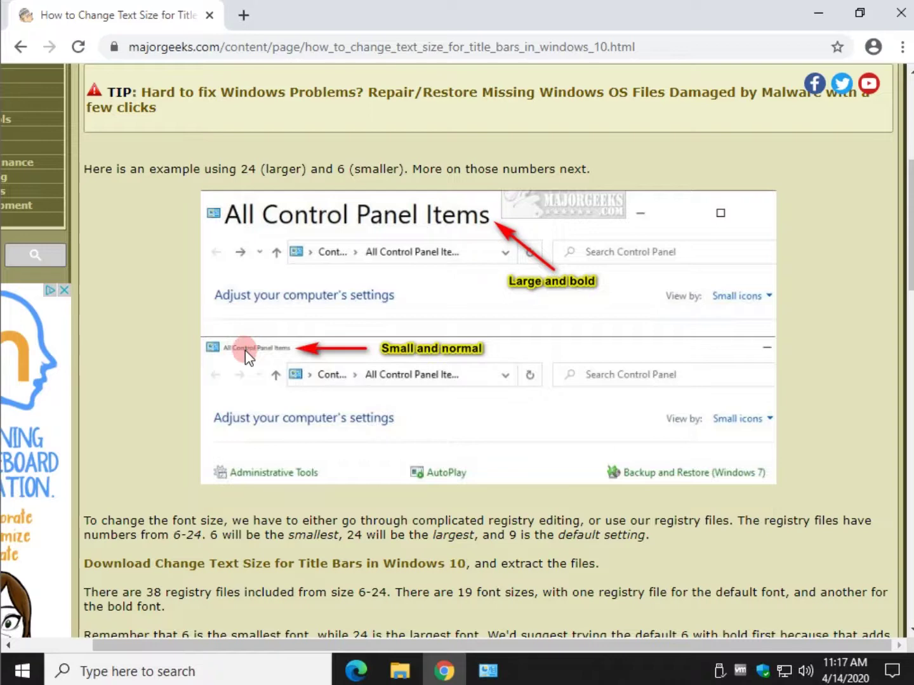
left_click(487, 671)
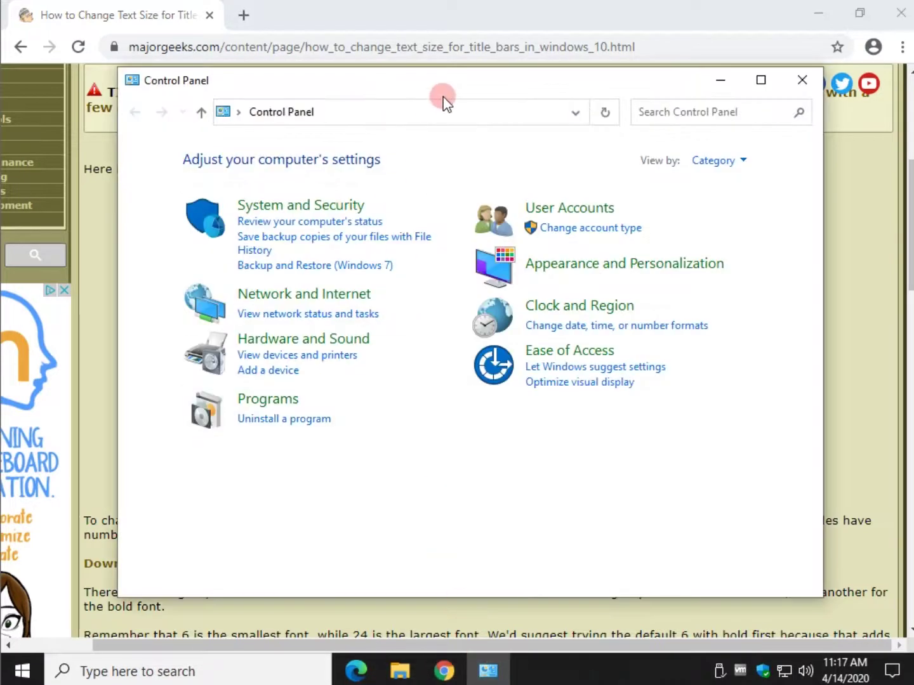
left_click_drag(448, 88, 512, 385)
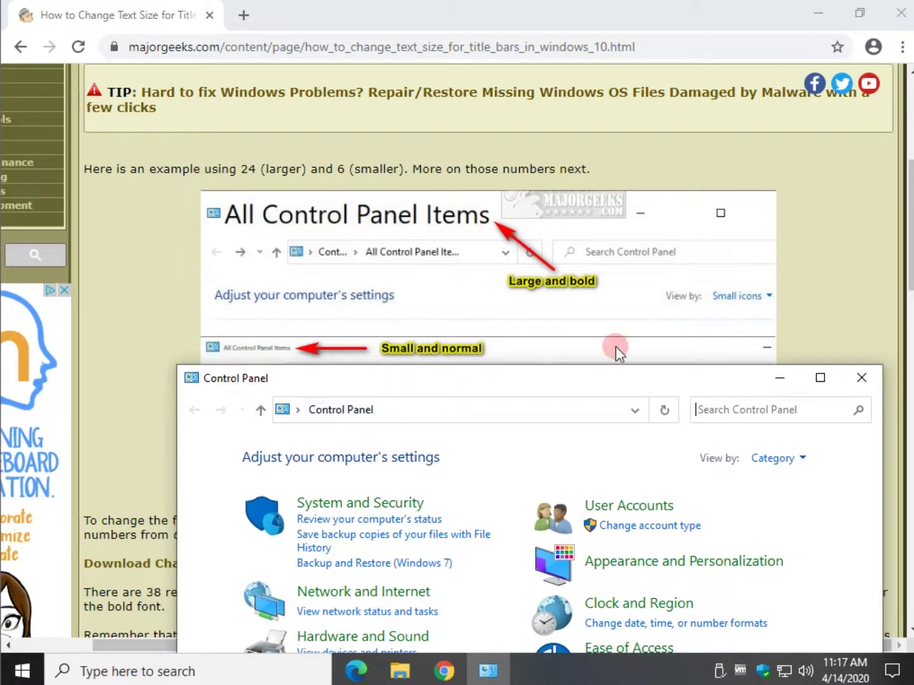
left_click(860, 378)
- Download the Change Text Size for Title Bars in Windows 10 zip and return to the article
scroll(170, 271, "down", 3)
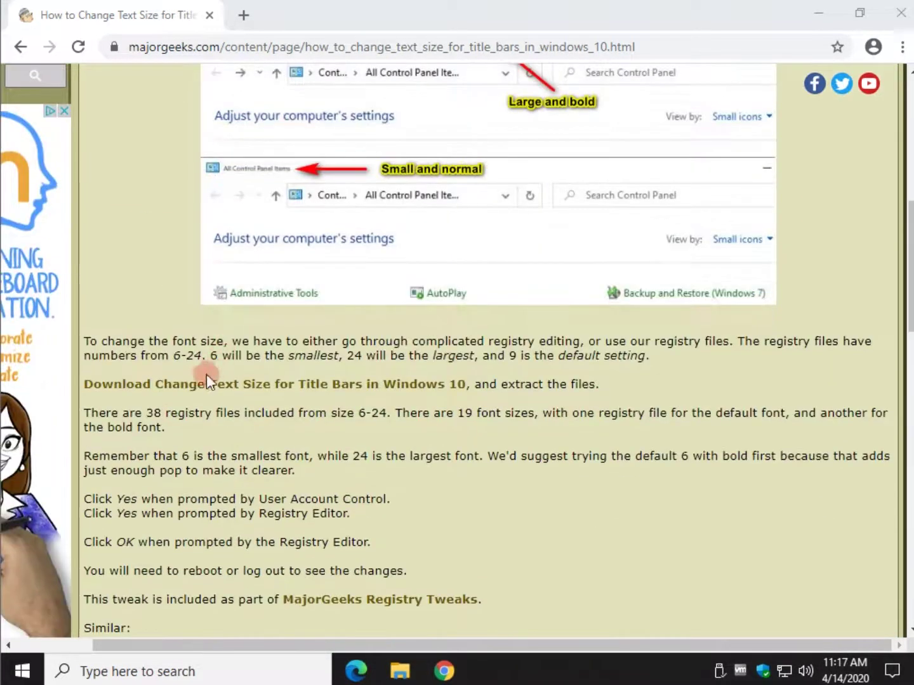
left_click(209, 378)
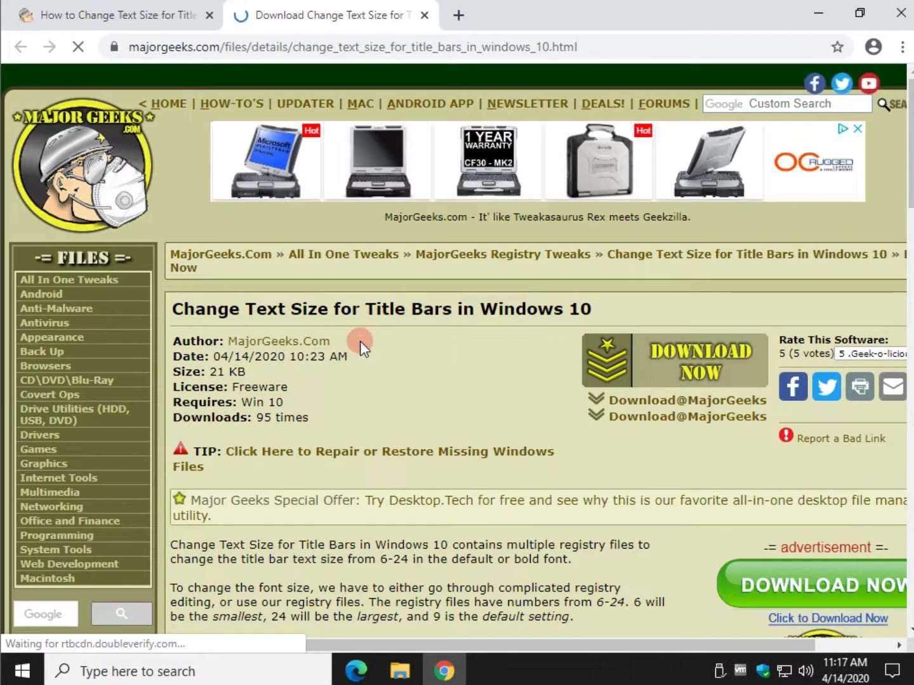
left_click(648, 368)
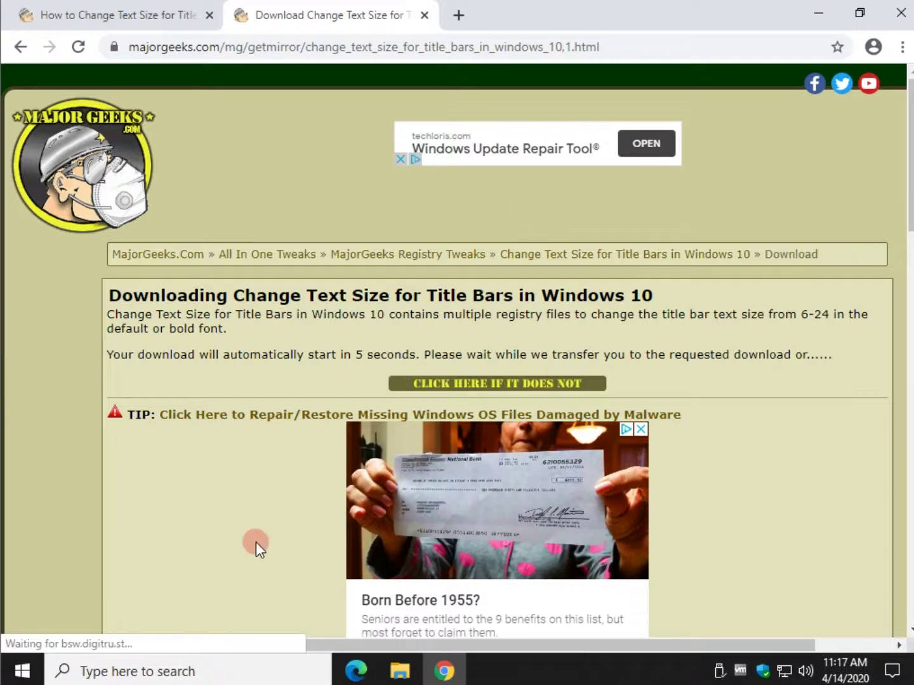
left_click(422, 15)
- Extract all files from the downloaded zip into its own folder under Downloads
left_click(150, 634)
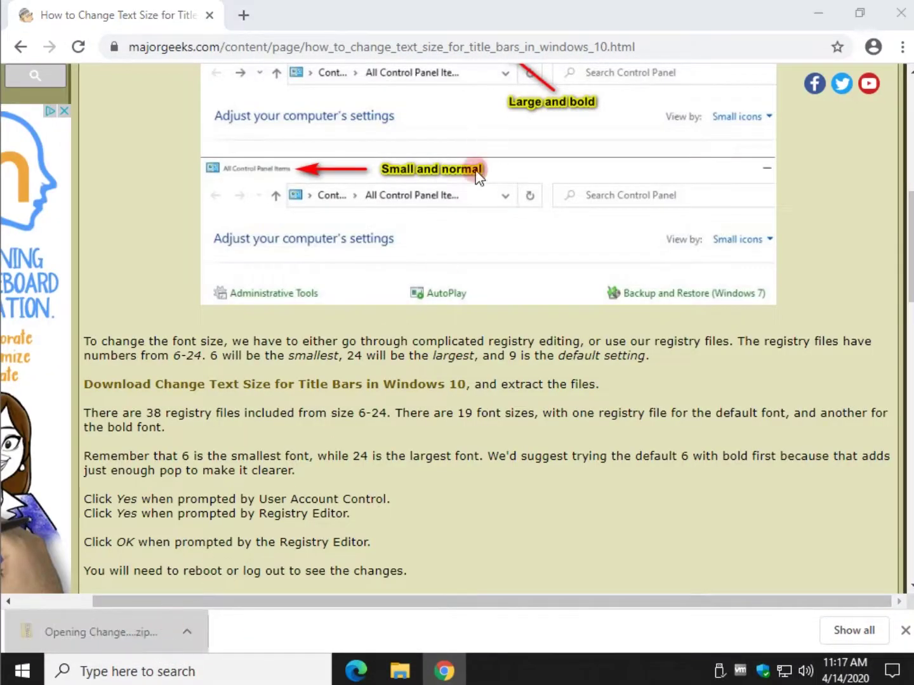
left_click(419, 106)
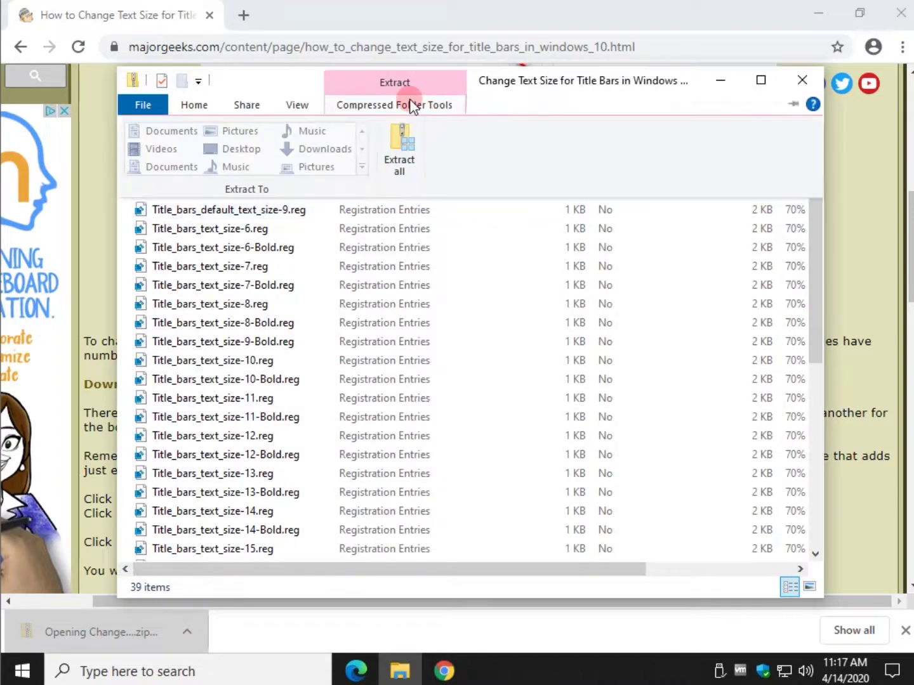
left_click(401, 143)
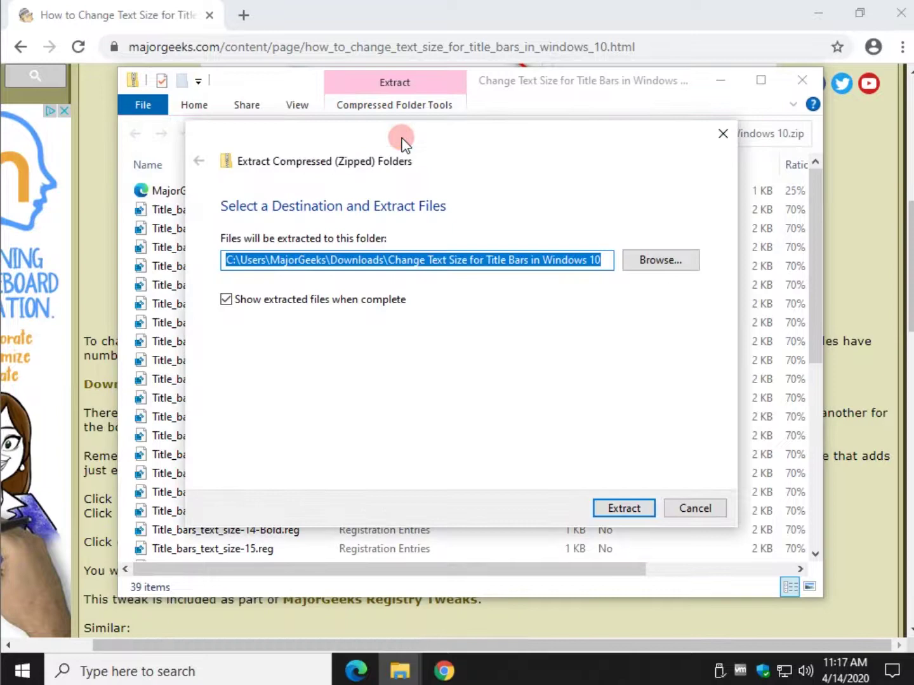
left_click(622, 509)
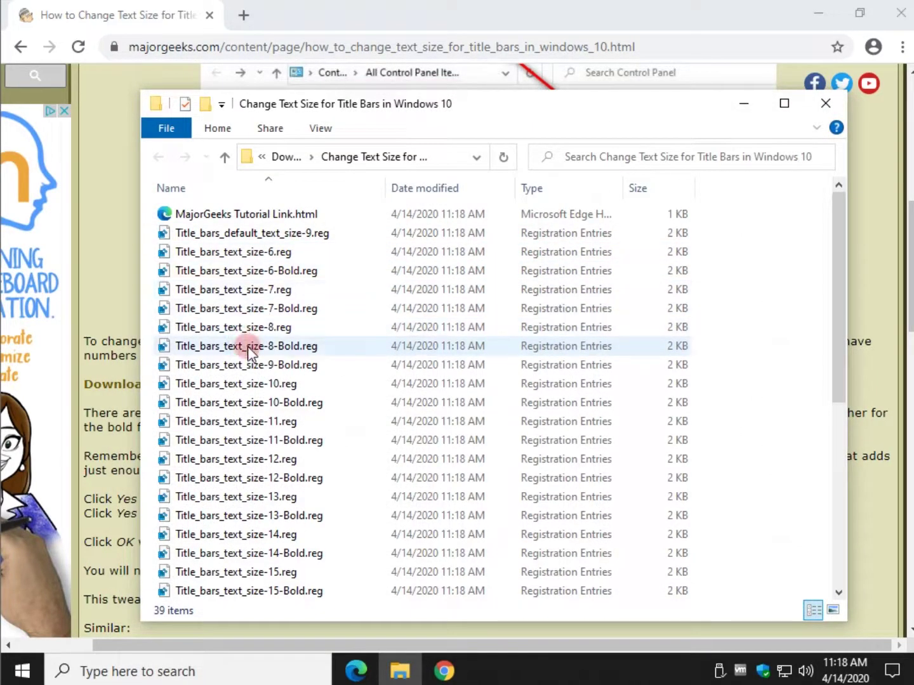
- Look over the extracted files, such as Title_bars_text_size-6.reg, against the MajorGeeks article
left_click(228, 216)
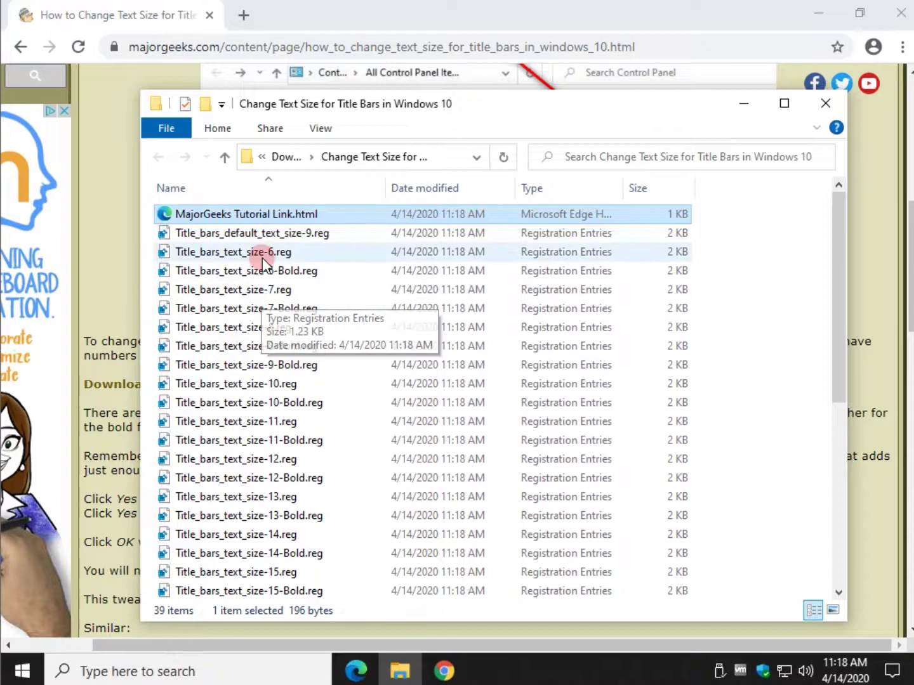
left_click(262, 254)
left_click(266, 271)
left_click(141, 288)
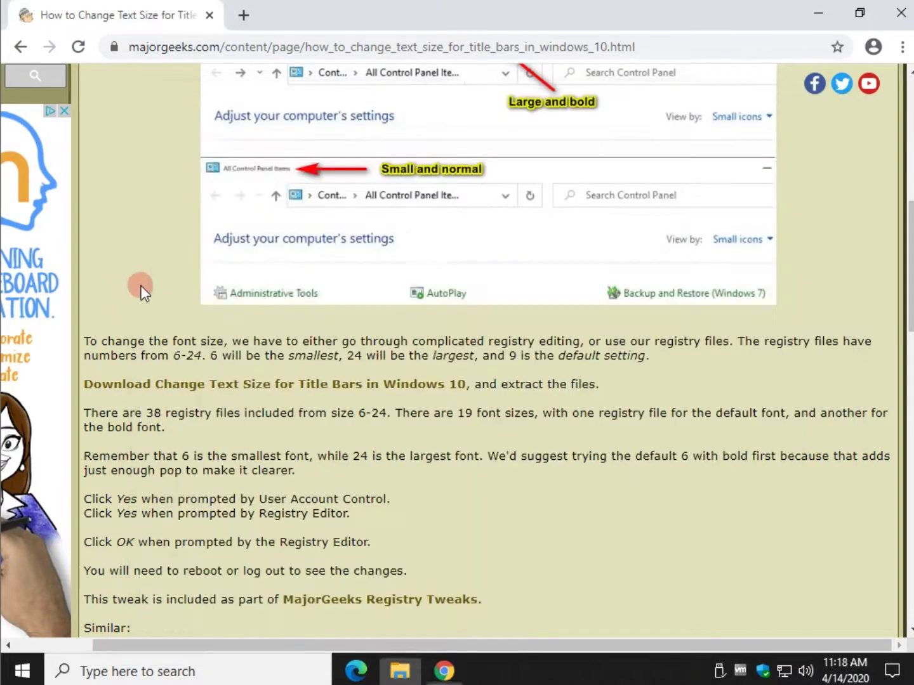
scroll(337, 228, "up", 3)
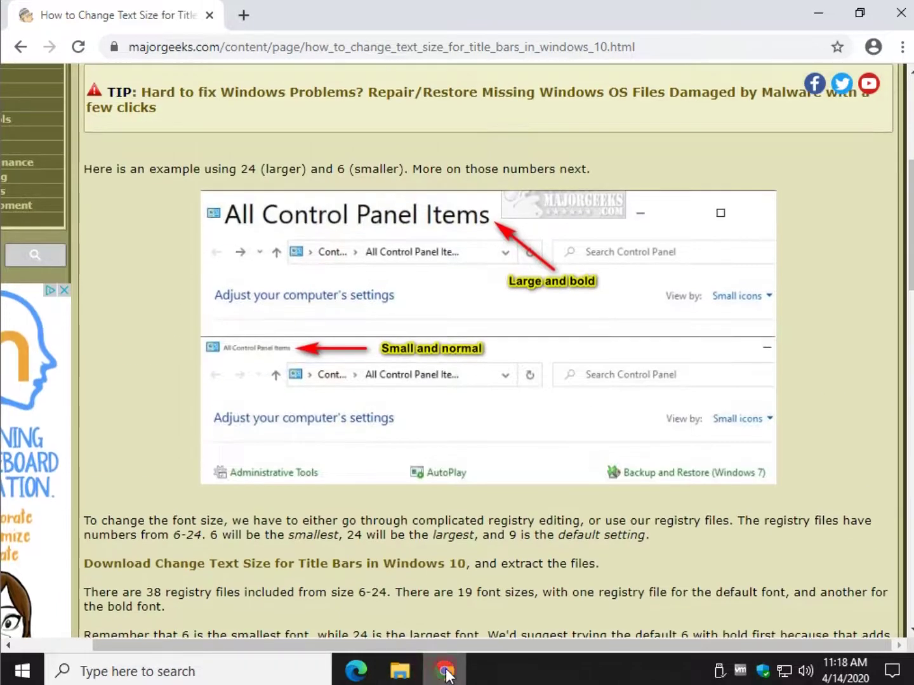
left_click(400, 670)
scroll(361, 431, "down", 6)
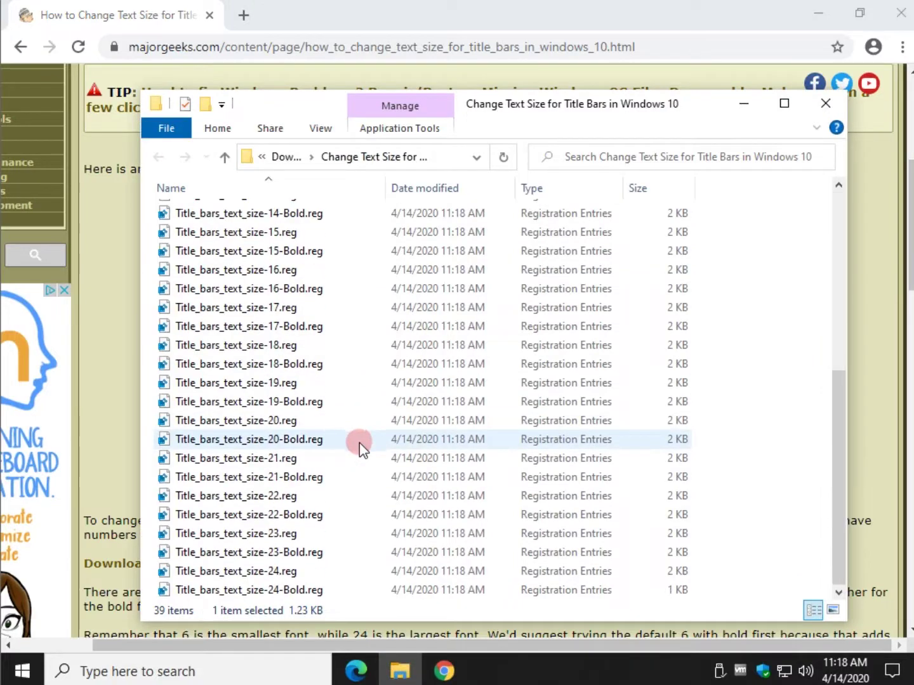
left_click(123, 334)
scroll(182, 403, "up", 5)
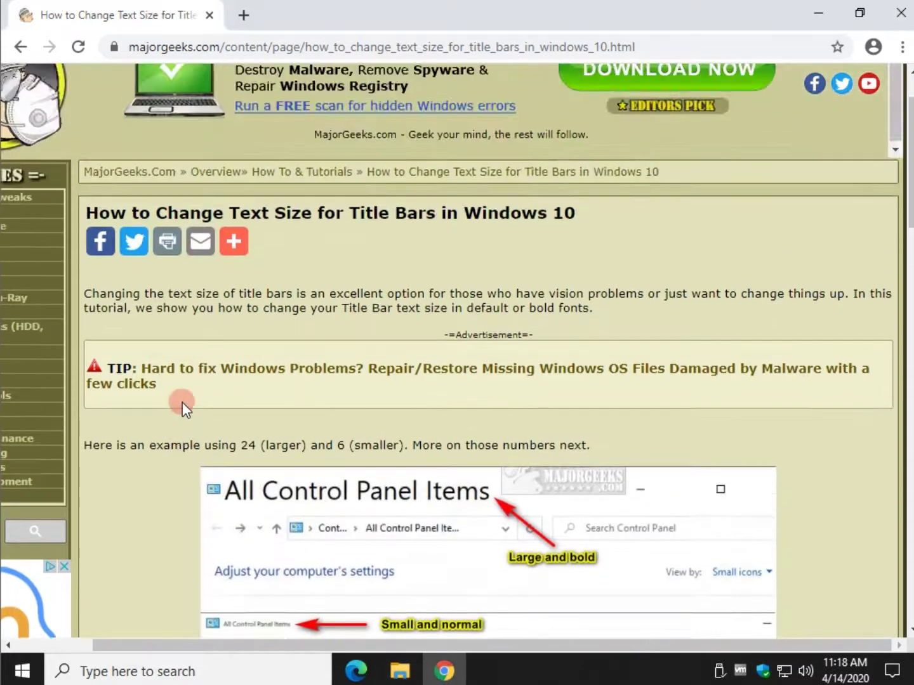
scroll(181, 402, "down", 3)
scroll(316, 316, "down", 3)
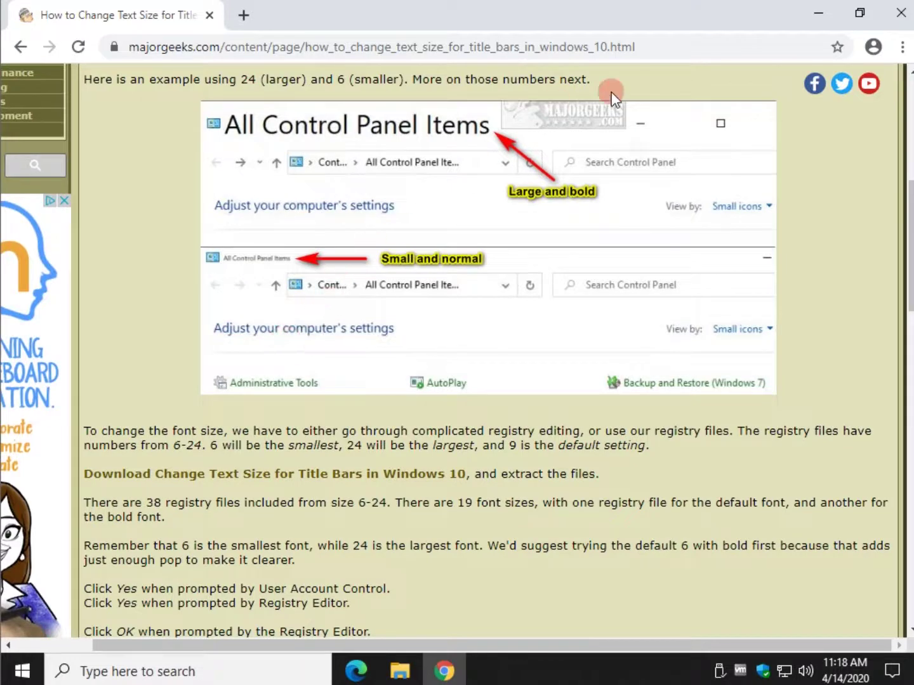
- Place the .reg file window beside the instructions and review files like Title_bars_text_size-18-Bold.reg
left_click(825, 16)
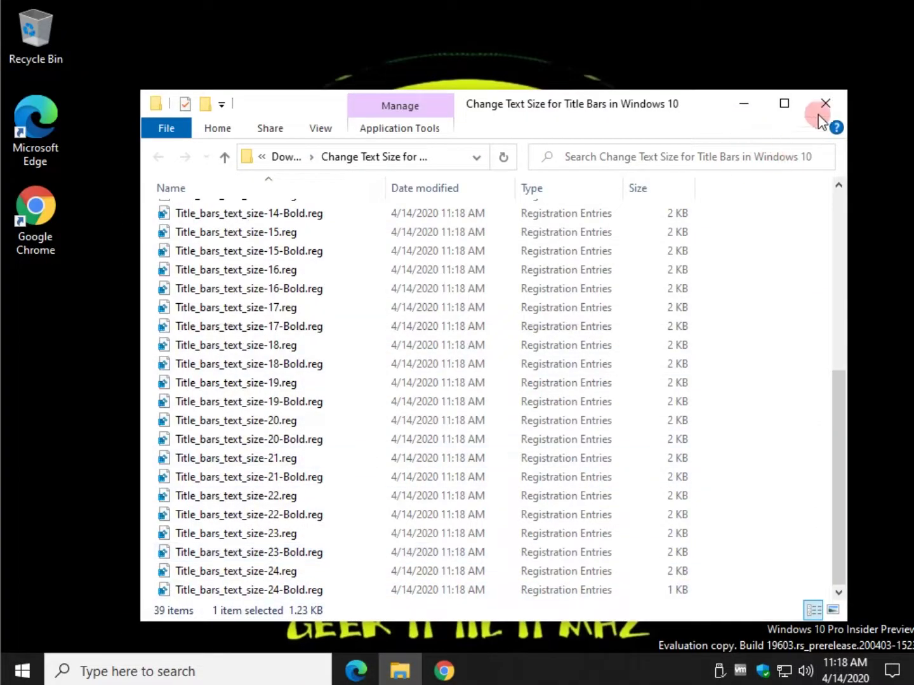
left_click(746, 105)
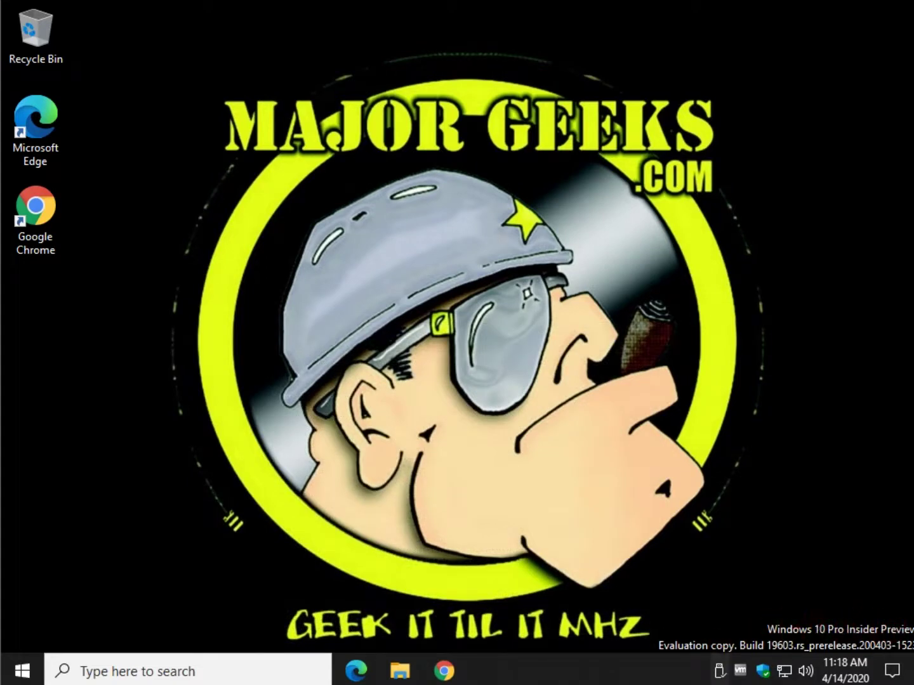
left_click(398, 673)
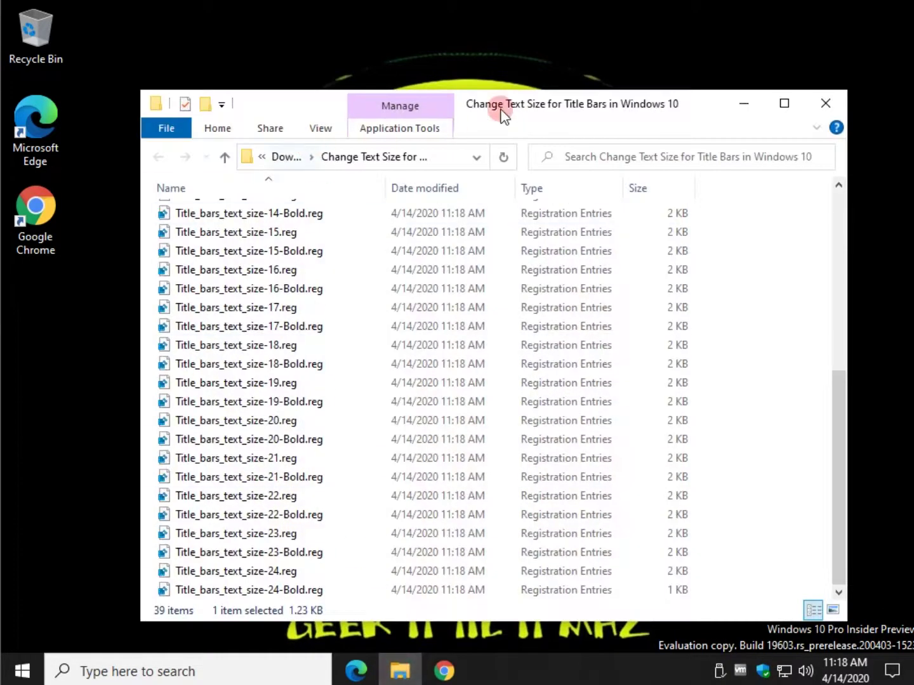
left_click_drag(564, 101, 523, 46)
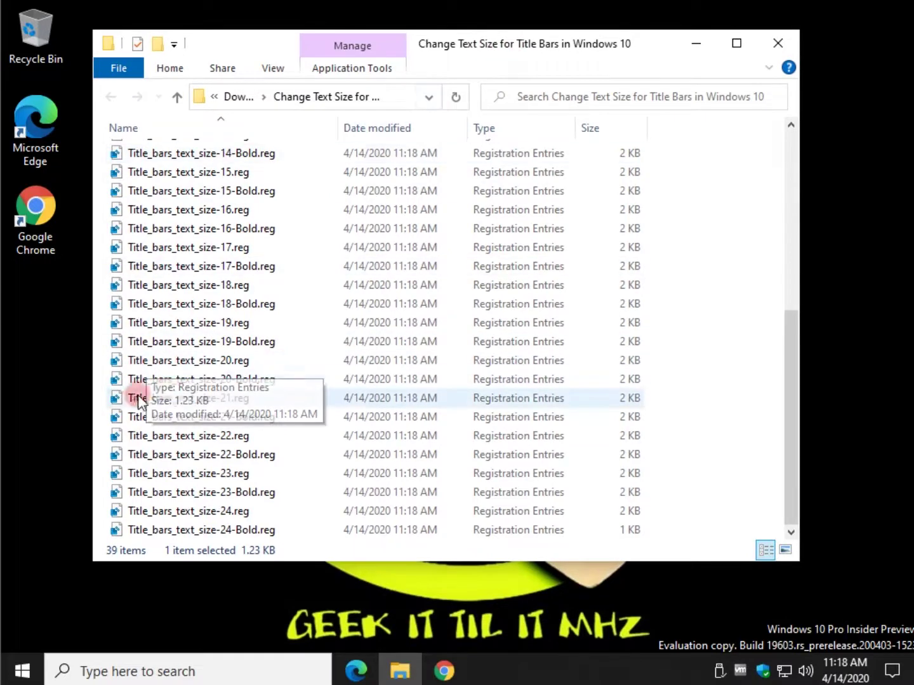
left_click(444, 671)
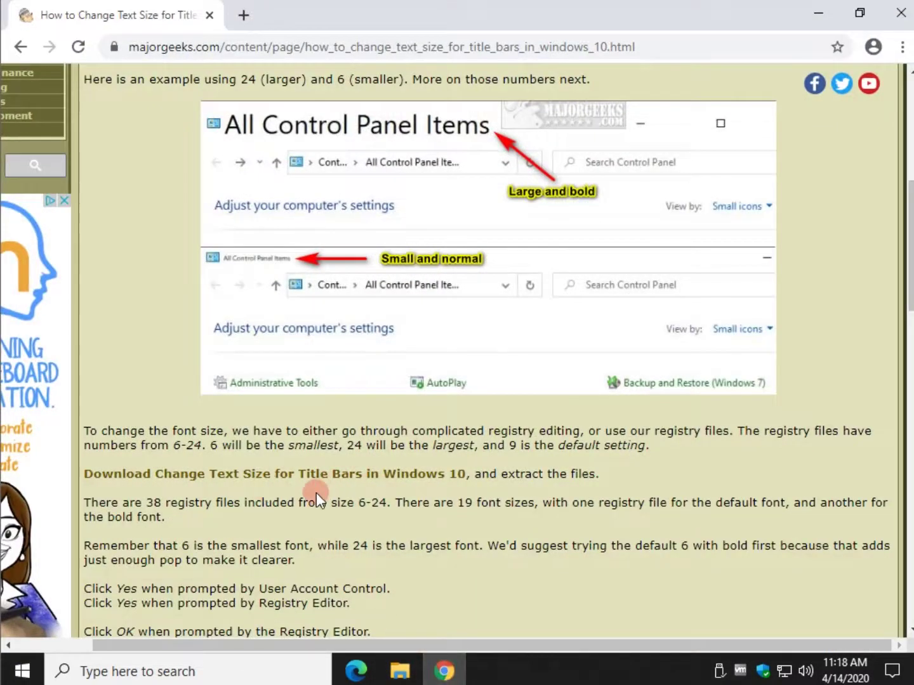
left_click(400, 671)
left_click(230, 306)
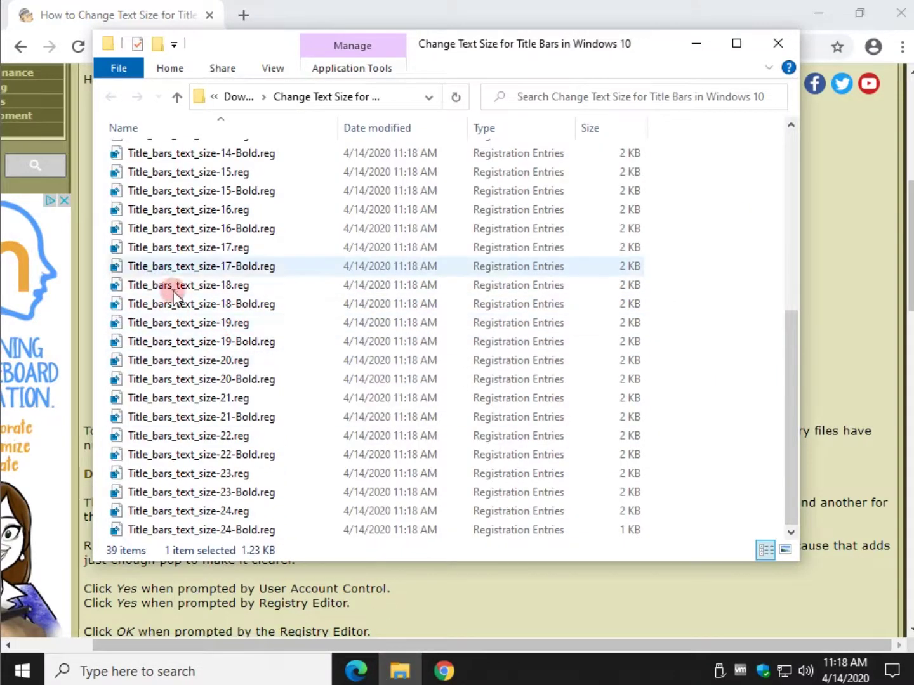
scroll(273, 304, "up", 2)
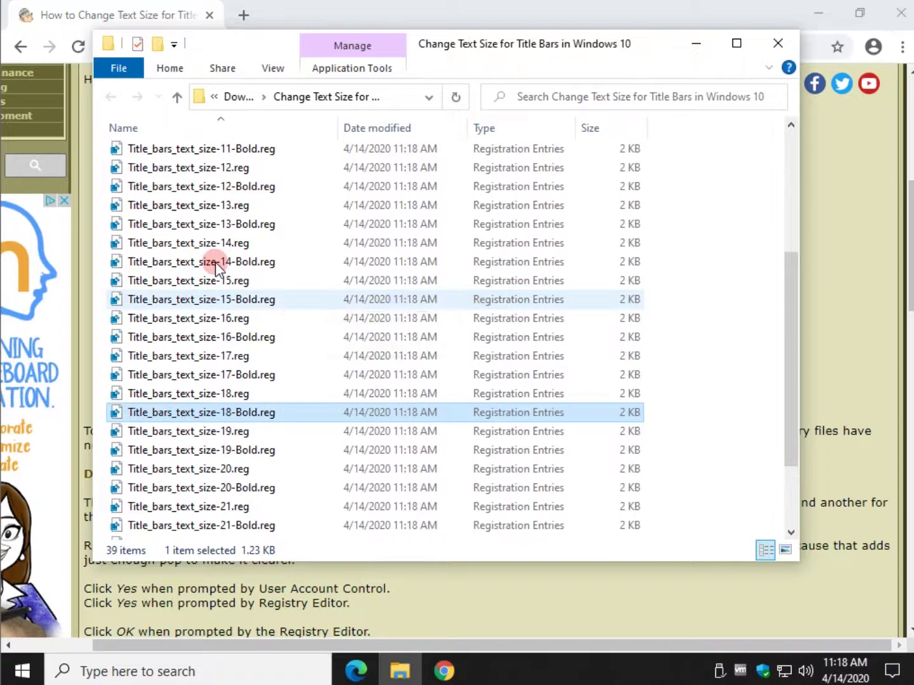
scroll(241, 270, "up", 1)
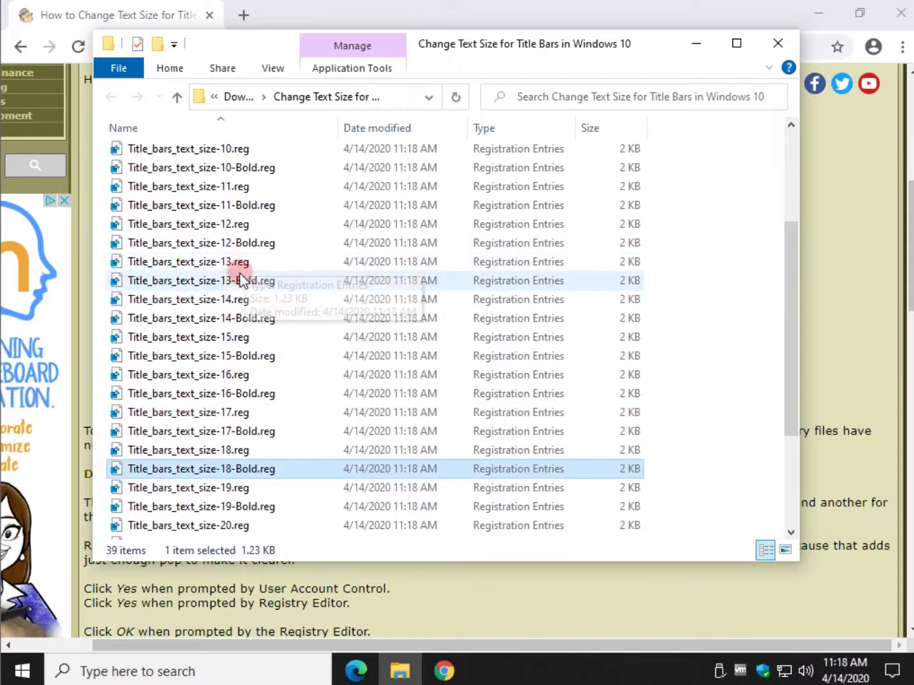
- Merge Title_bars_text_size-12.reg into the registry, then close File Explorer and Chrome
double_click(236, 224)
left_click(529, 356)
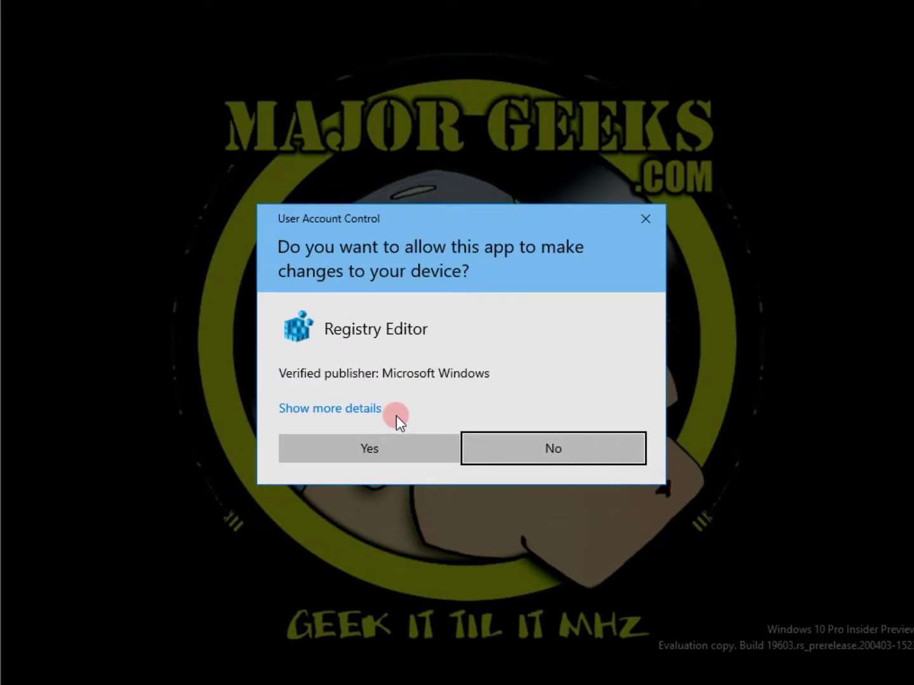
left_click(351, 447)
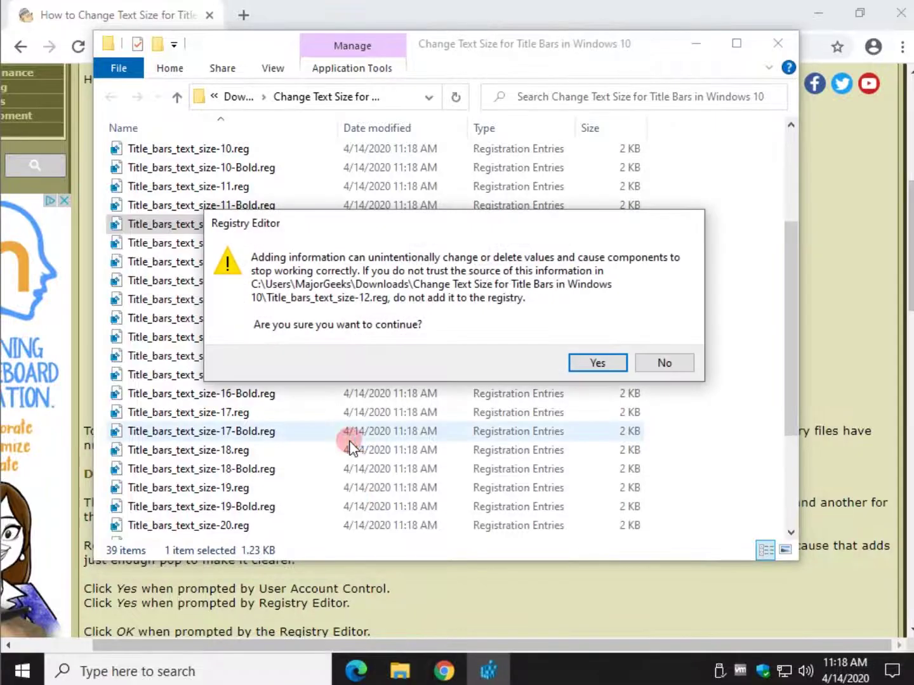
left_click(581, 363)
left_click(660, 331)
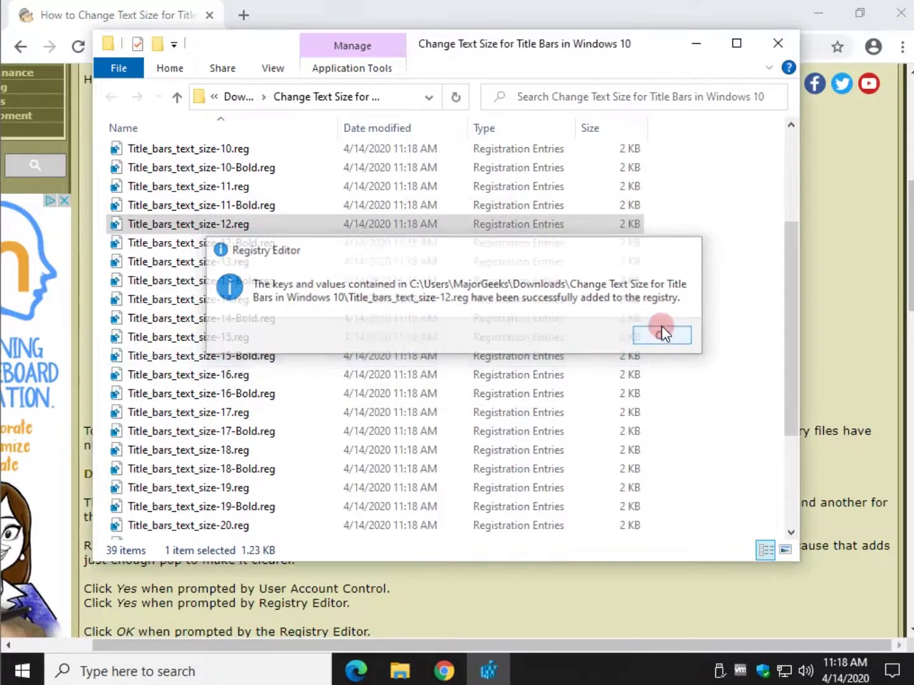
left_click(776, 51)
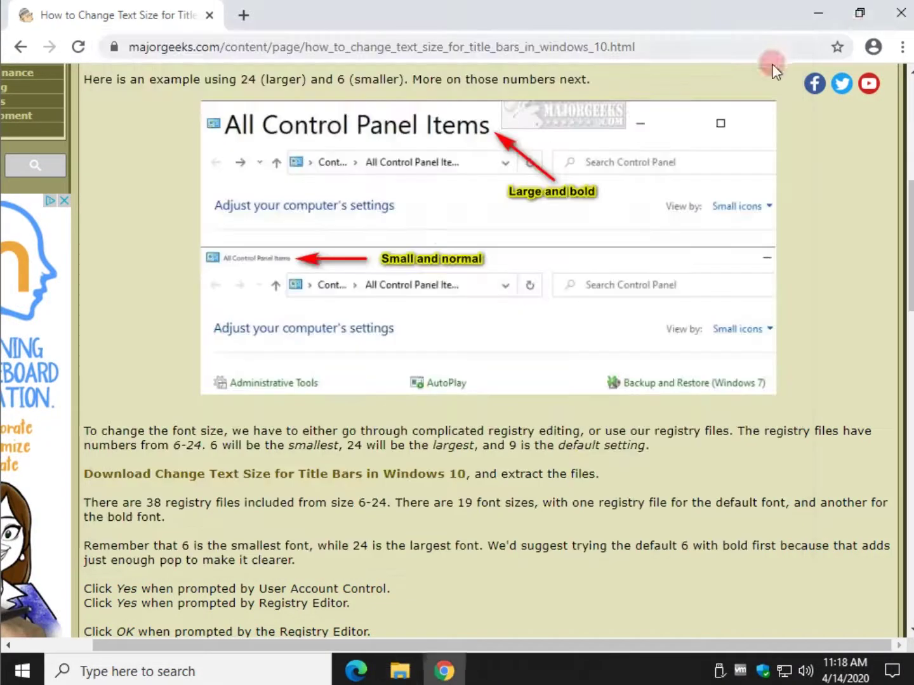
left_click(899, 13)
- Restart Windows from the Start menu's power options
left_click(21, 670)
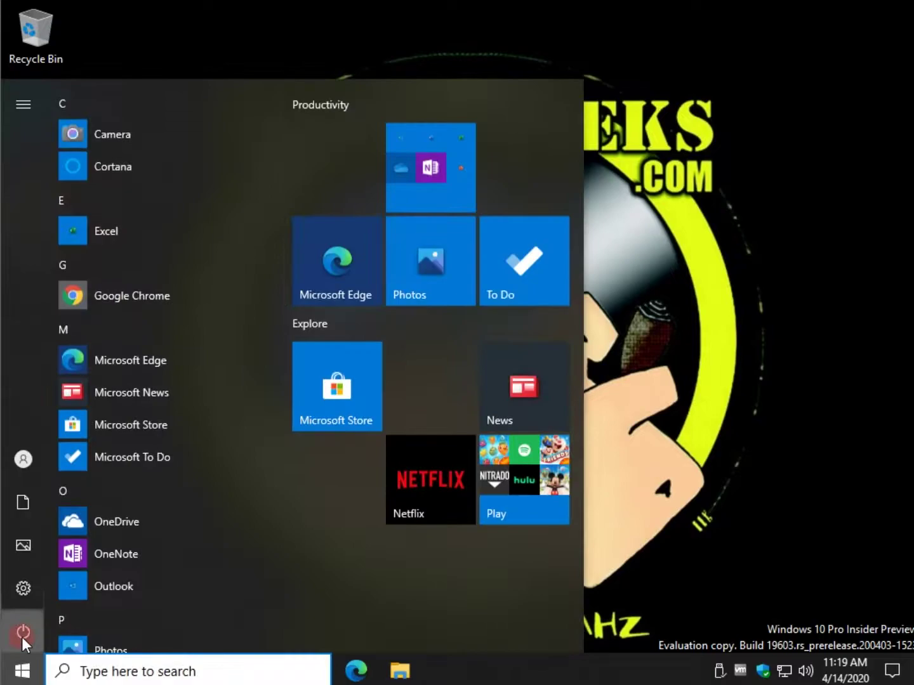
left_click(22, 635)
left_click(46, 586)
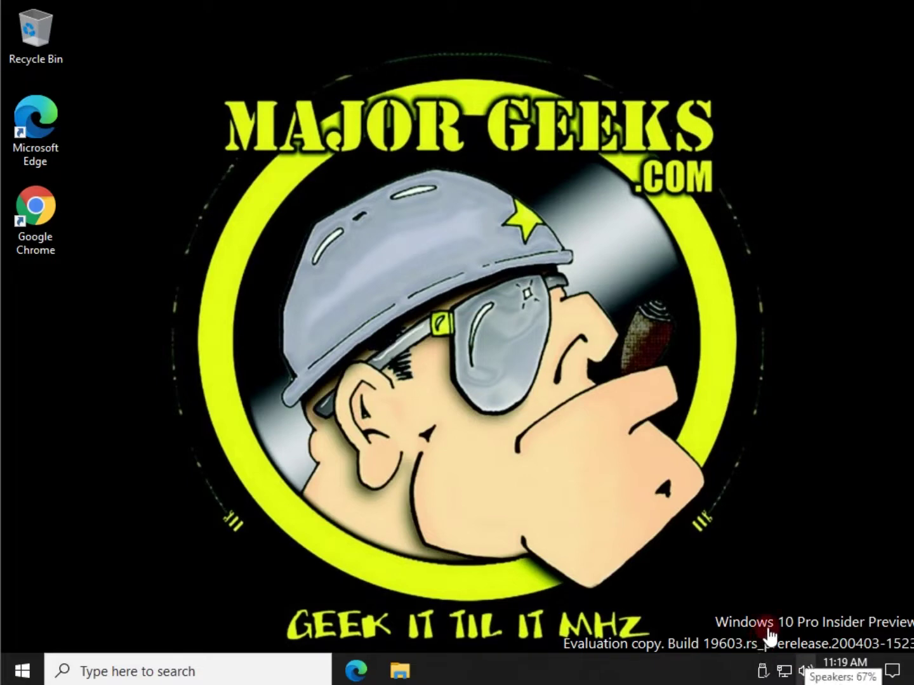
- Search 'control' to open Control Panel, move it up-left, and bring up File Explorer
key("super+s")
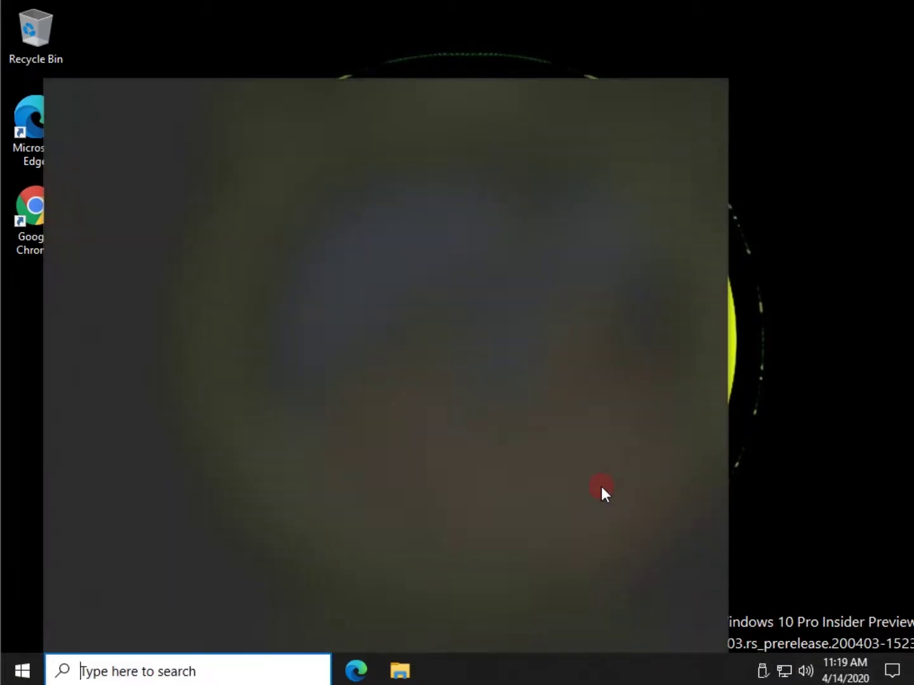
type("control")
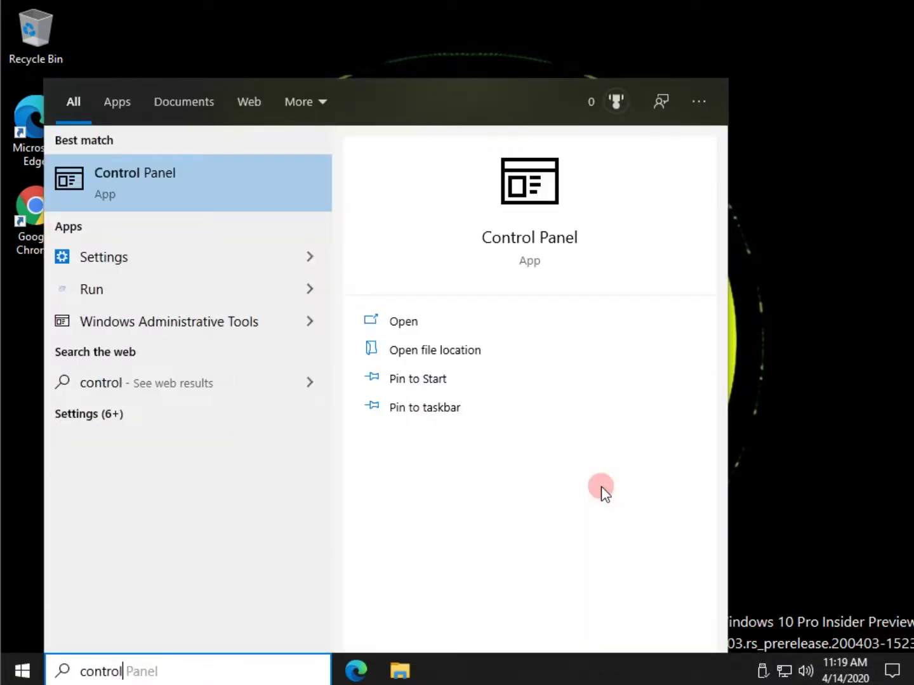
left_click(236, 188)
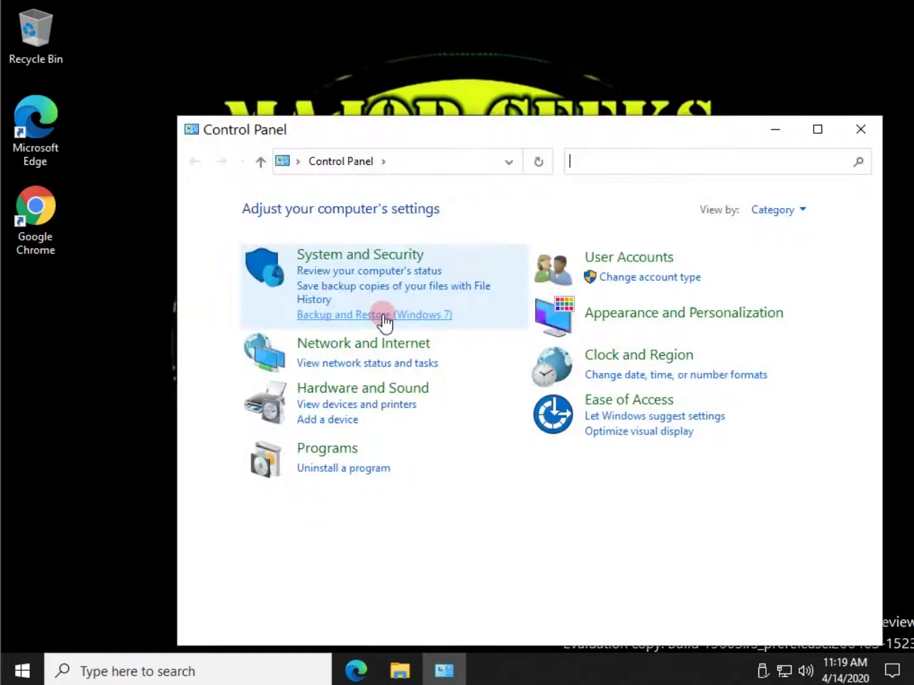
left_click_drag(235, 145, 187, 68)
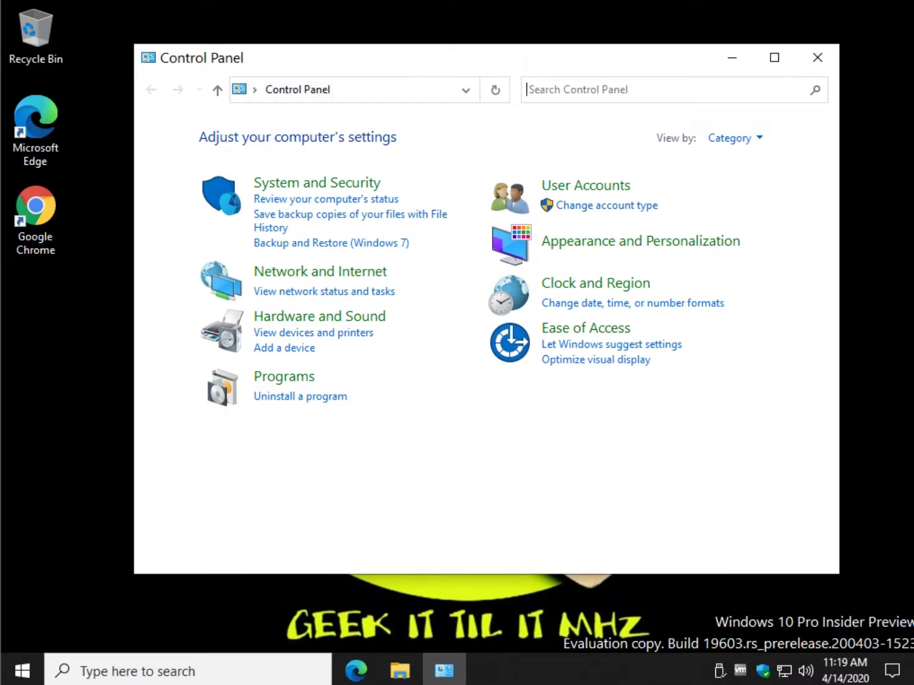
left_click(400, 670)
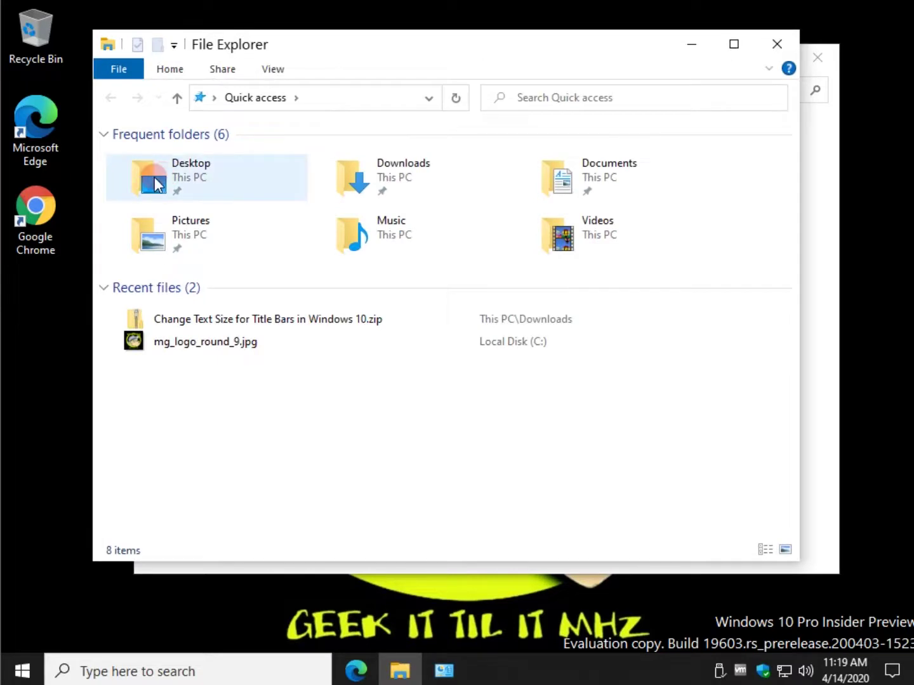
- Open the Change Text Size for Title Bars folder inside Downloads
double_click(382, 194)
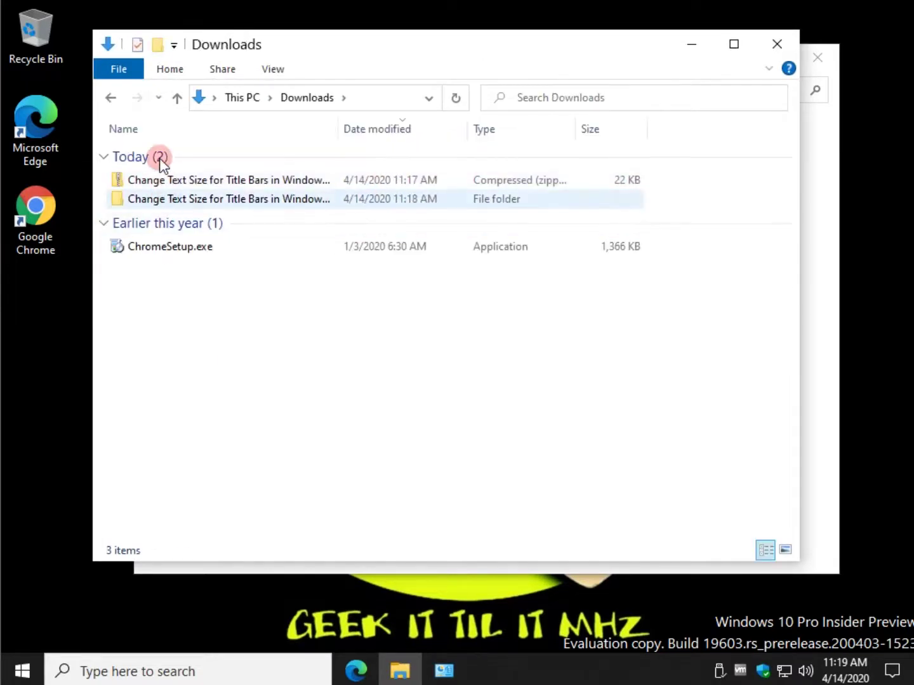
double_click(198, 198)
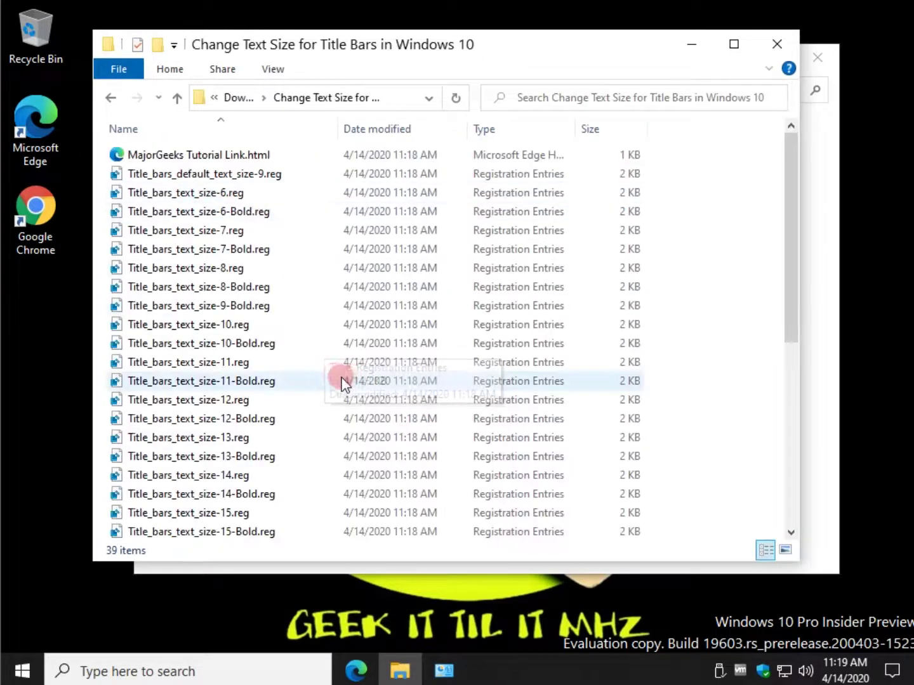
scroll(340, 385, "down", 1)
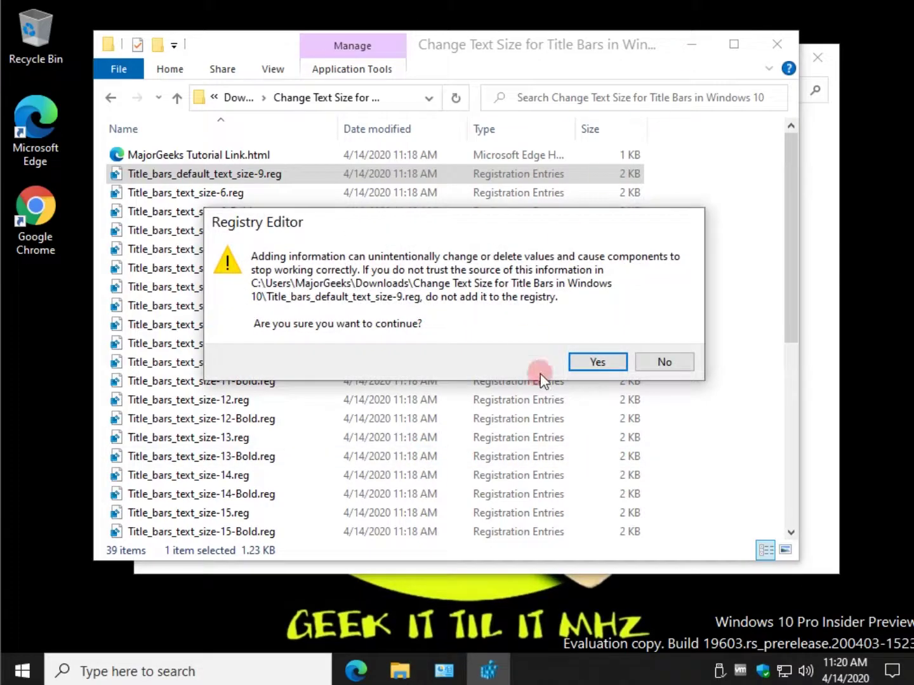
- Confirm merging Title_bars_default_text_size-9.reg, then close File Explorer and Control Panel
left_click(597, 362)
left_click(665, 342)
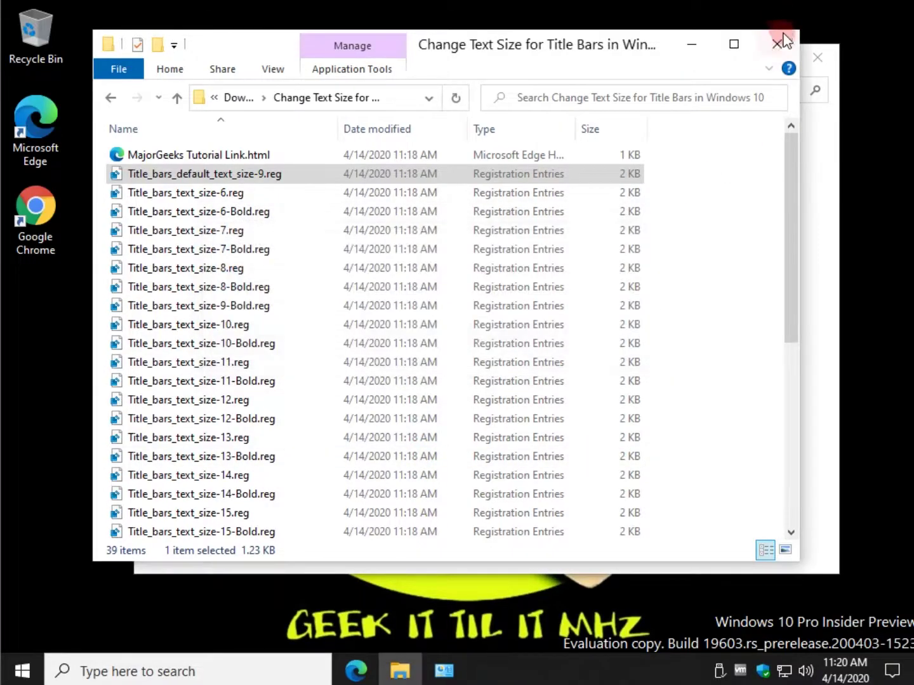
left_click(777, 42)
left_click(818, 57)
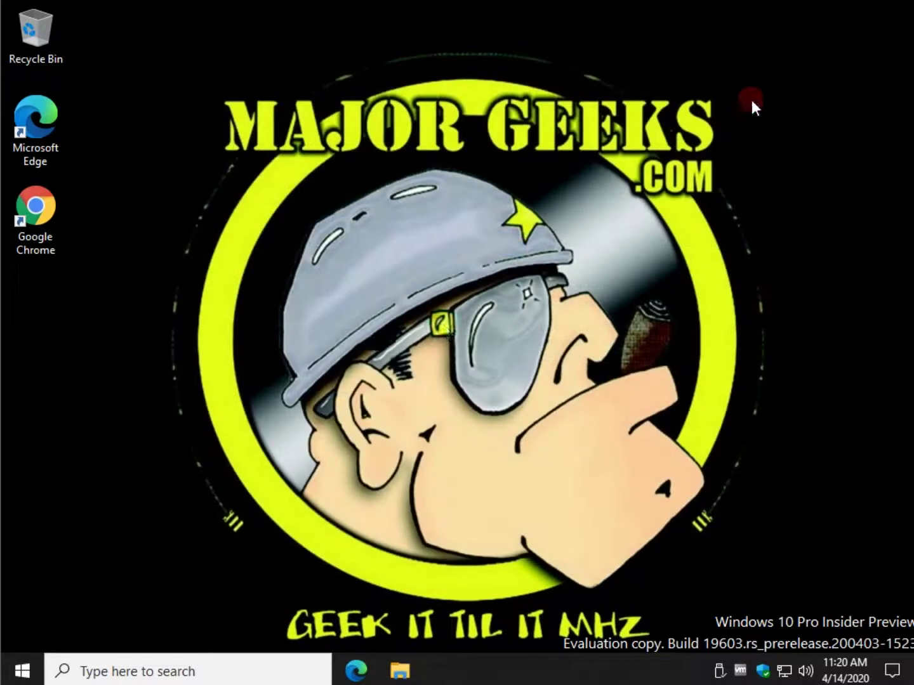
- Restart Windows, then search 'contr' and open Control Panel to check the title bar text
left_click(38, 640)
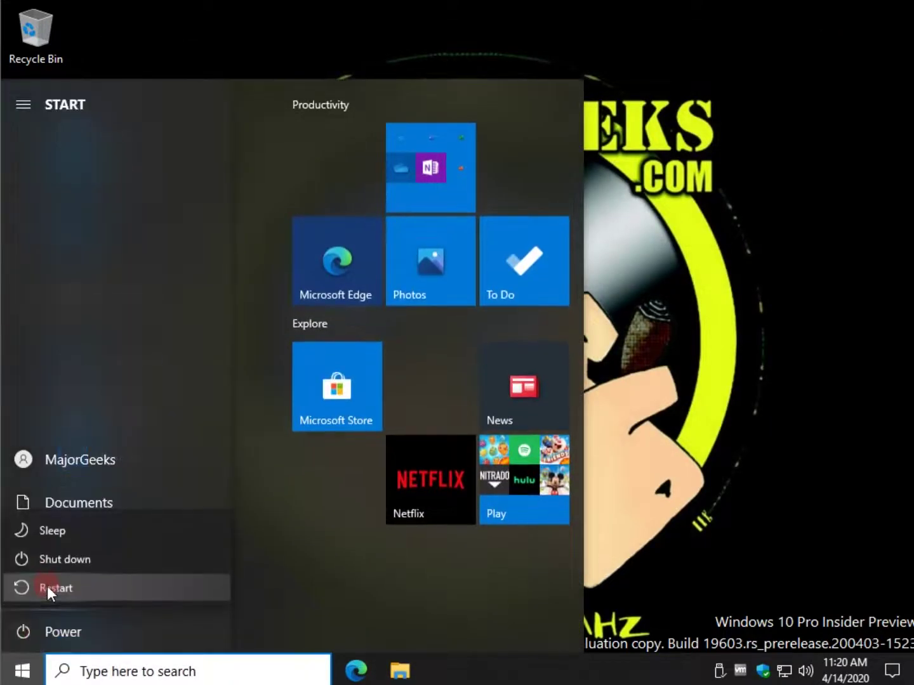
left_click(47, 585)
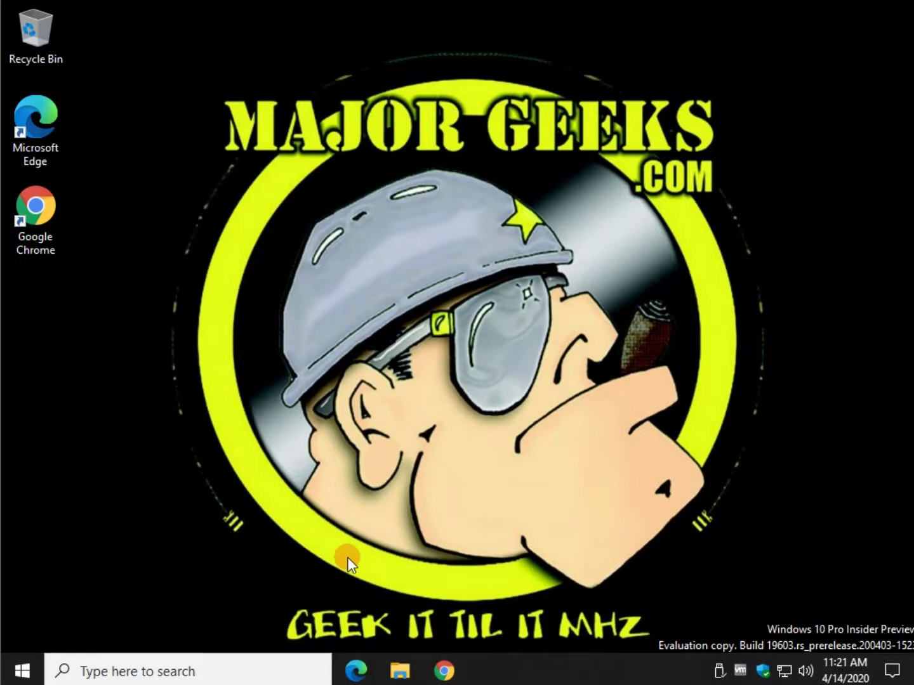
key("super+s")
type("contr")
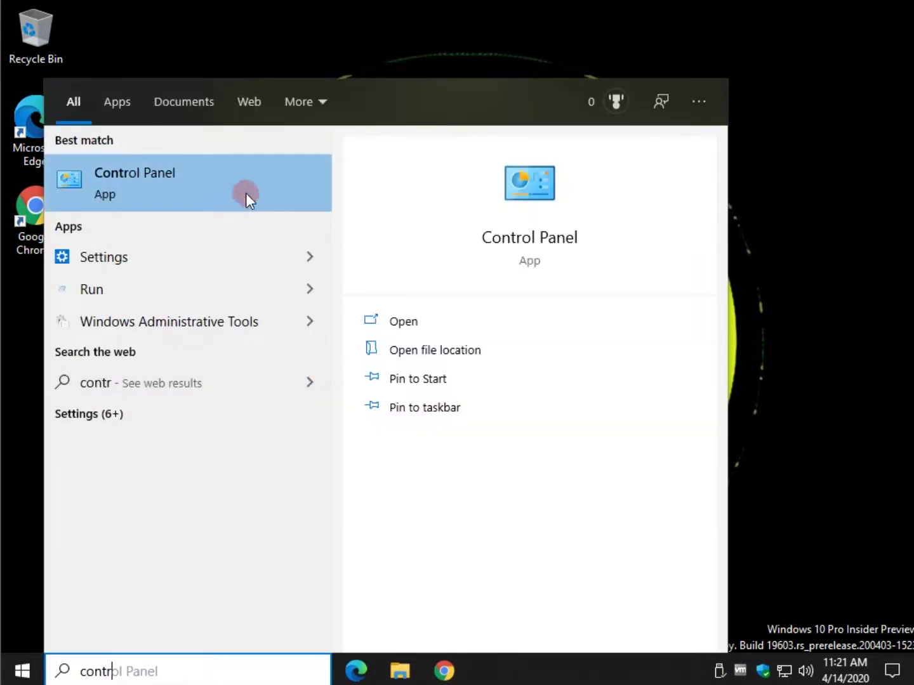
left_click(247, 193)
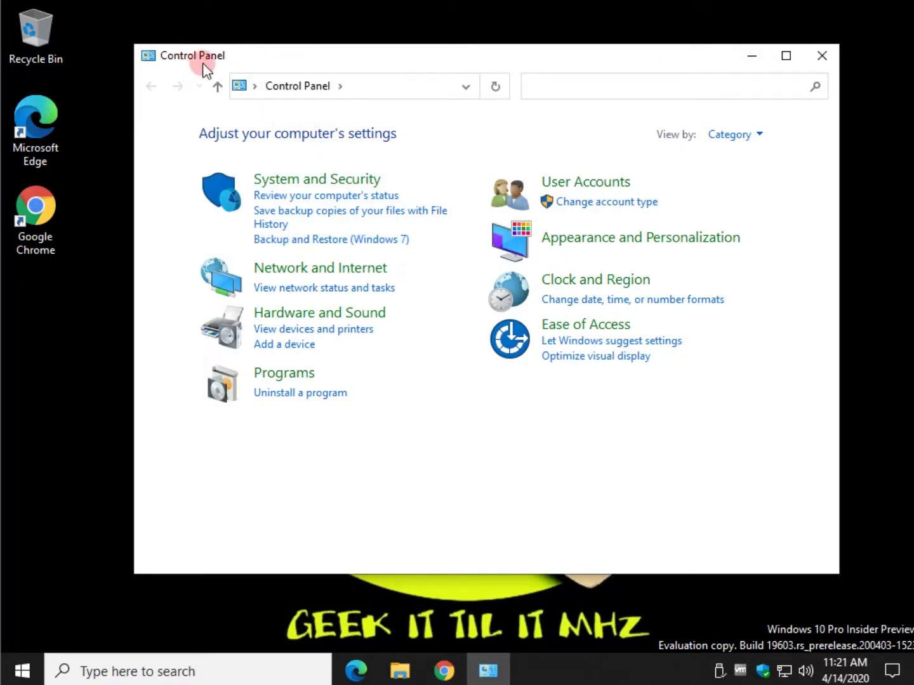
- Reread the article's note that size 6 is smallest, then open MajorGeeks Registry Tweaks in a new tab
left_click(819, 57)
left_click(444, 671)
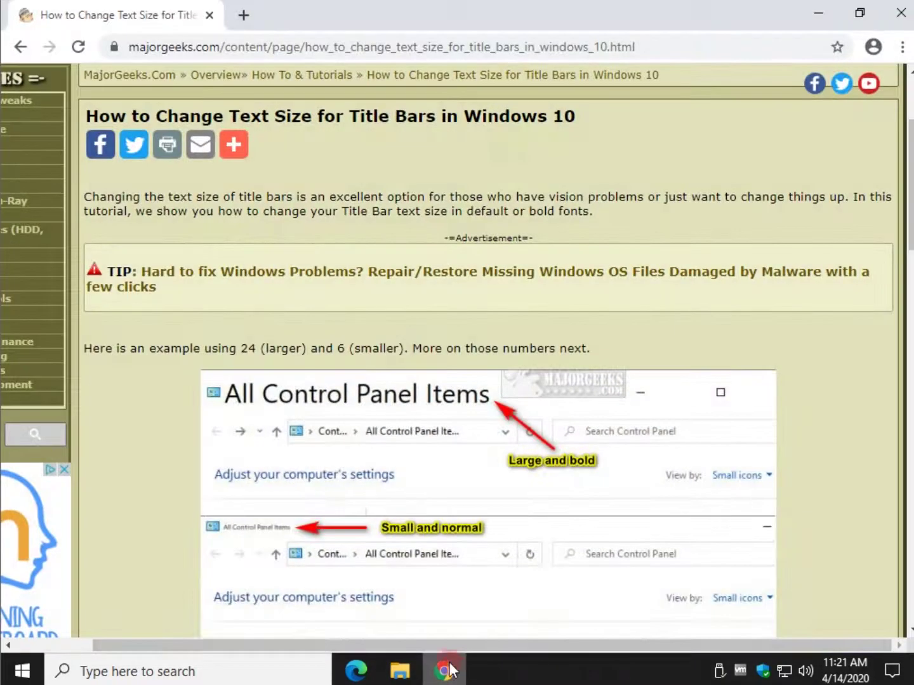
scroll(190, 398, "down", 3)
scroll(162, 401, "down", 3)
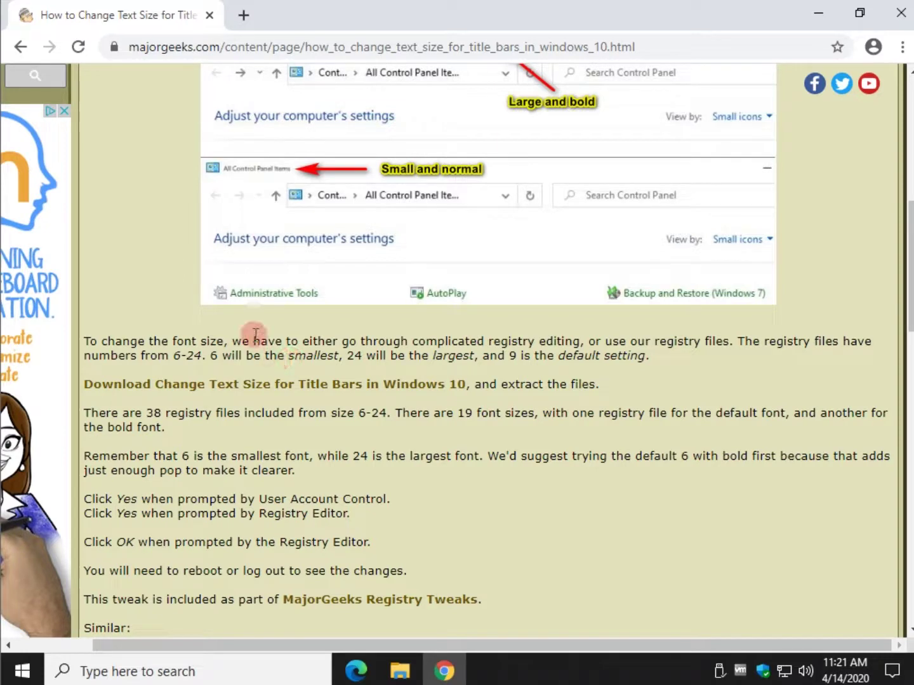
left_click_drag(214, 357, 279, 357)
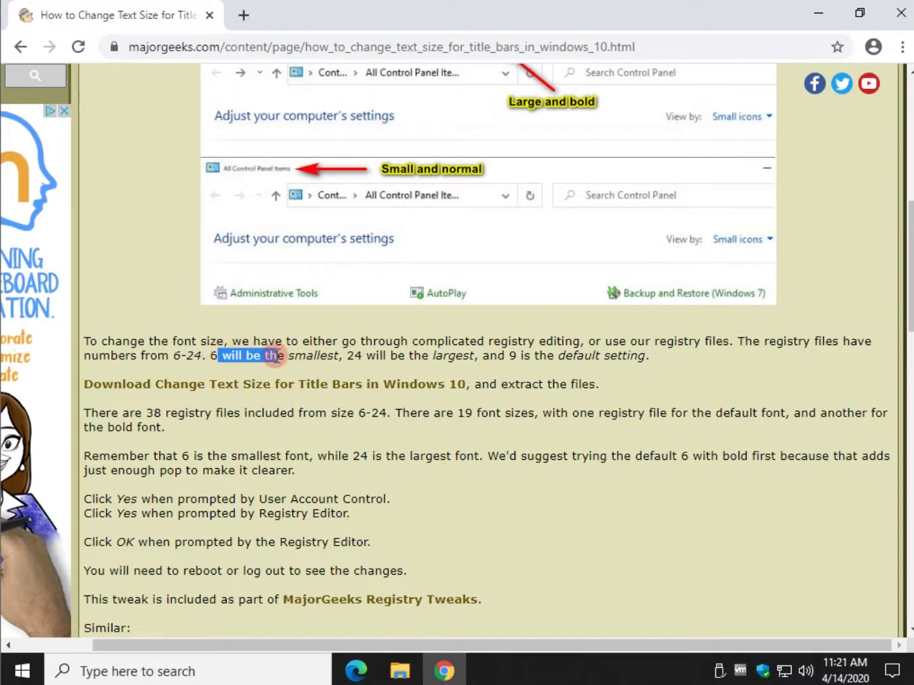
left_click(270, 346)
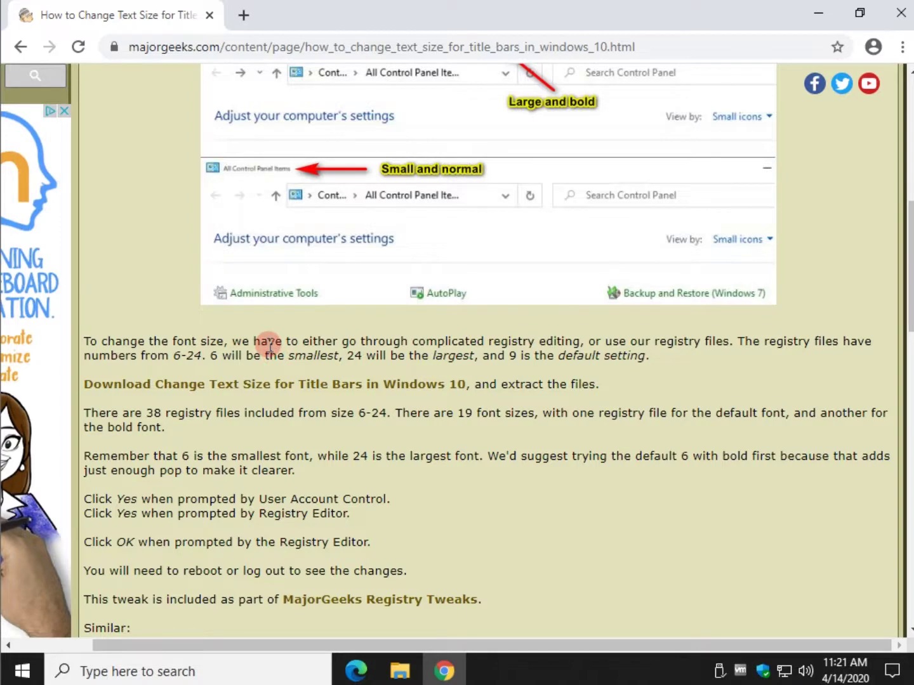
scroll(269, 346, "down", 2)
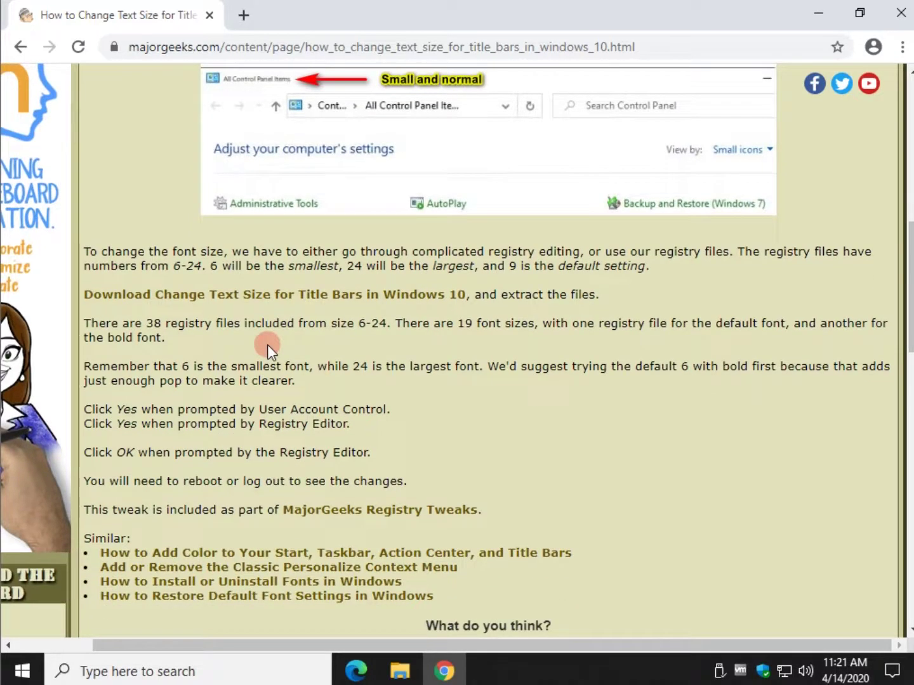
left_click(362, 509)
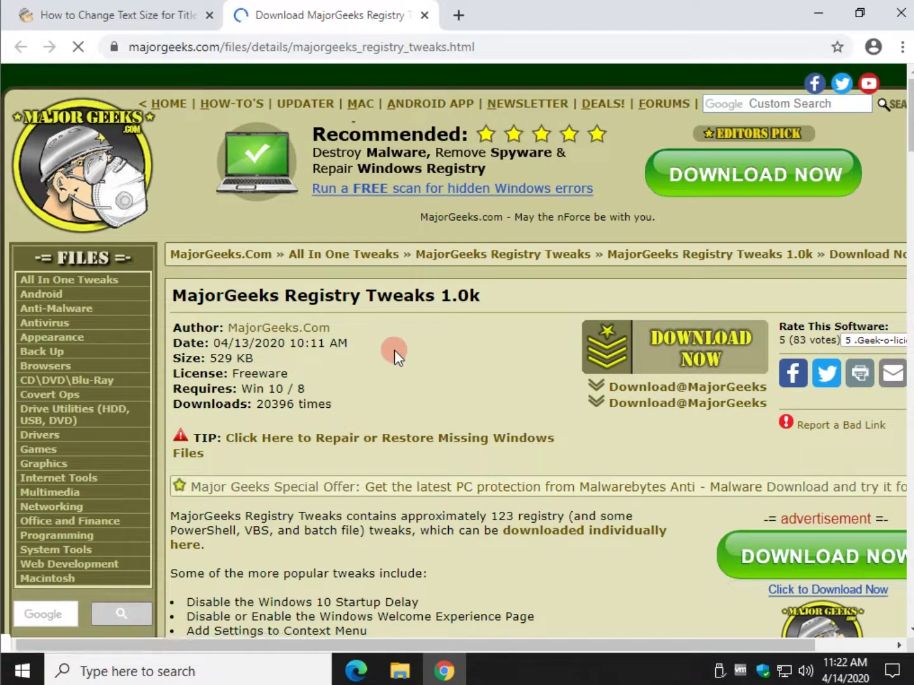
- Sort the Registry Tweaks category listing by date, then by popularity, and close that tab
left_click(519, 254)
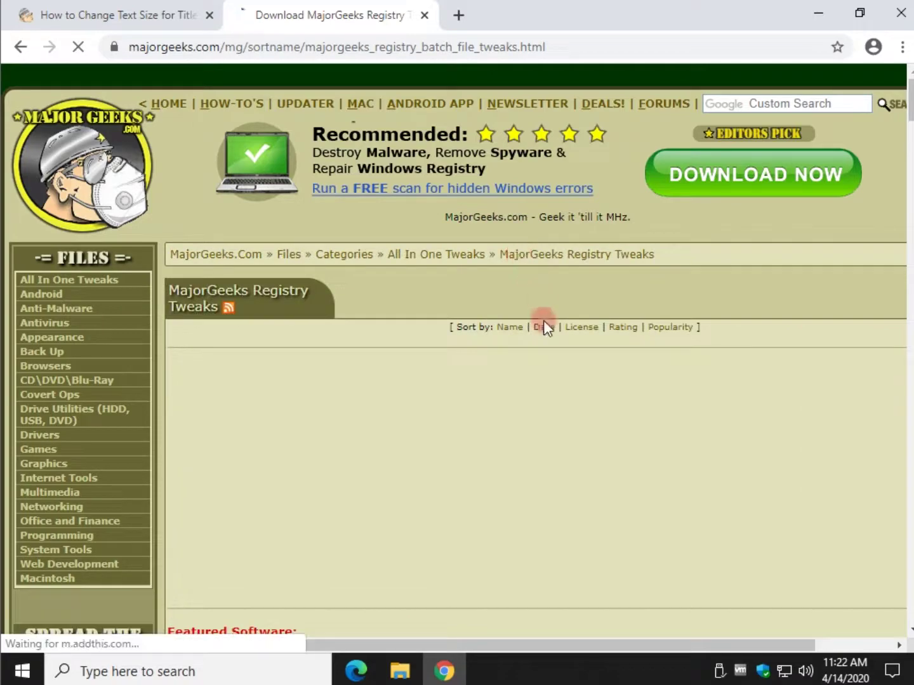
scroll(358, 412, "down", 7)
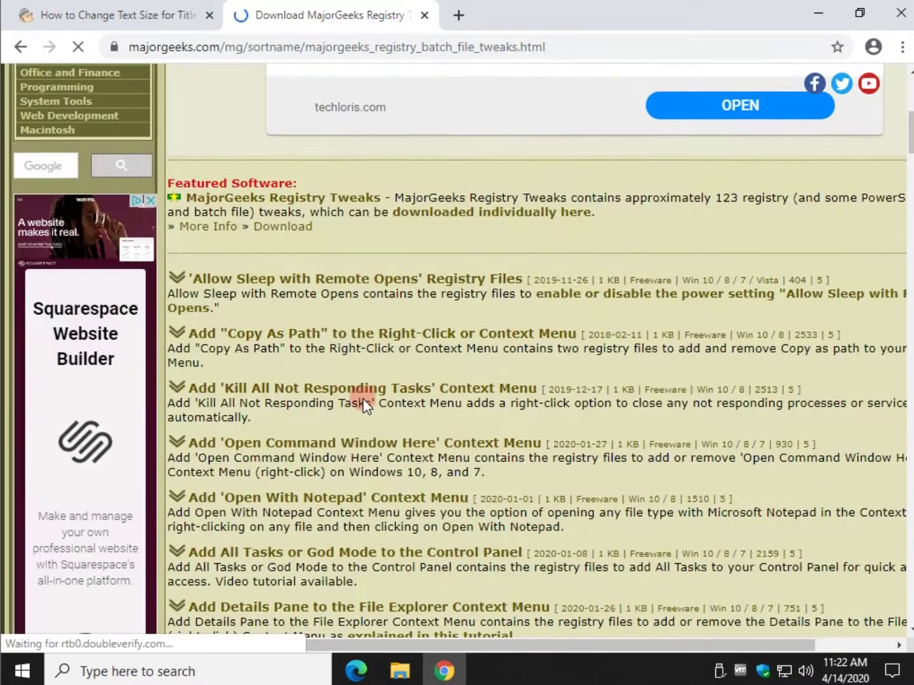
scroll(438, 374, "up", 6)
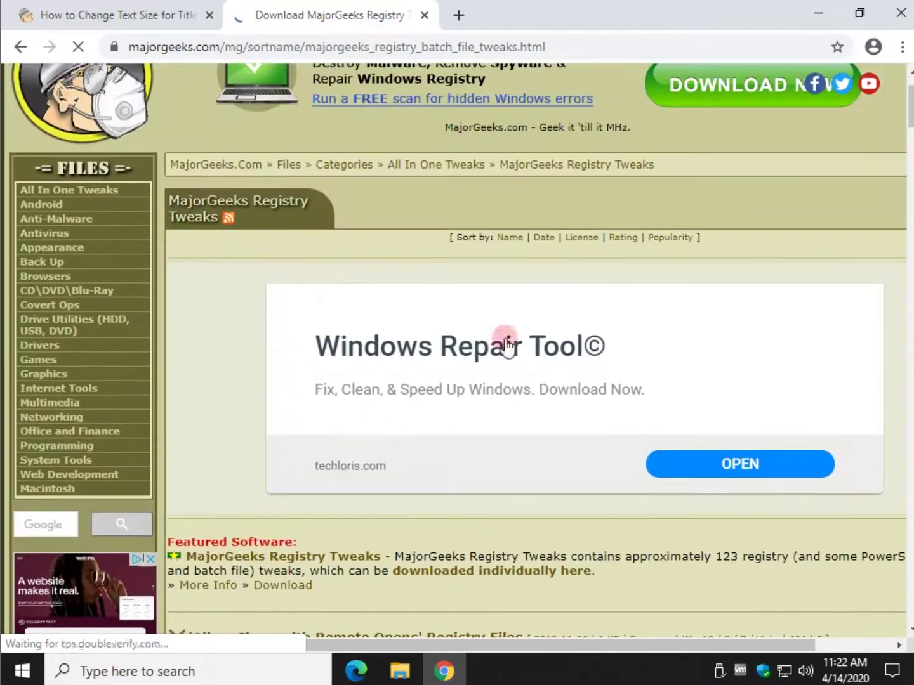
left_click(551, 244)
scroll(323, 373, "down", 5)
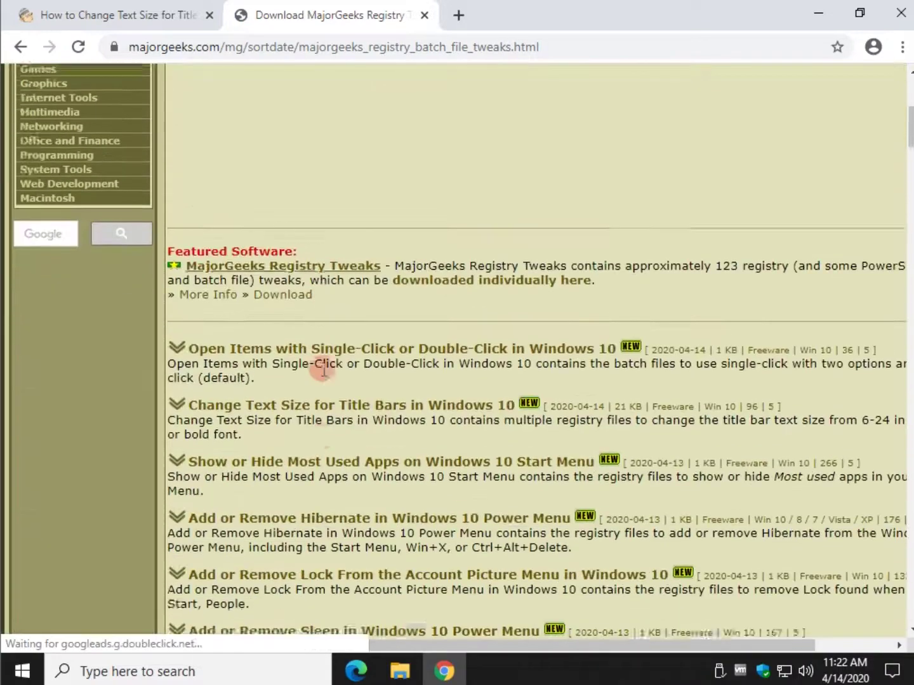
scroll(323, 369, "down", 4)
scroll(630, 238, "up", 12)
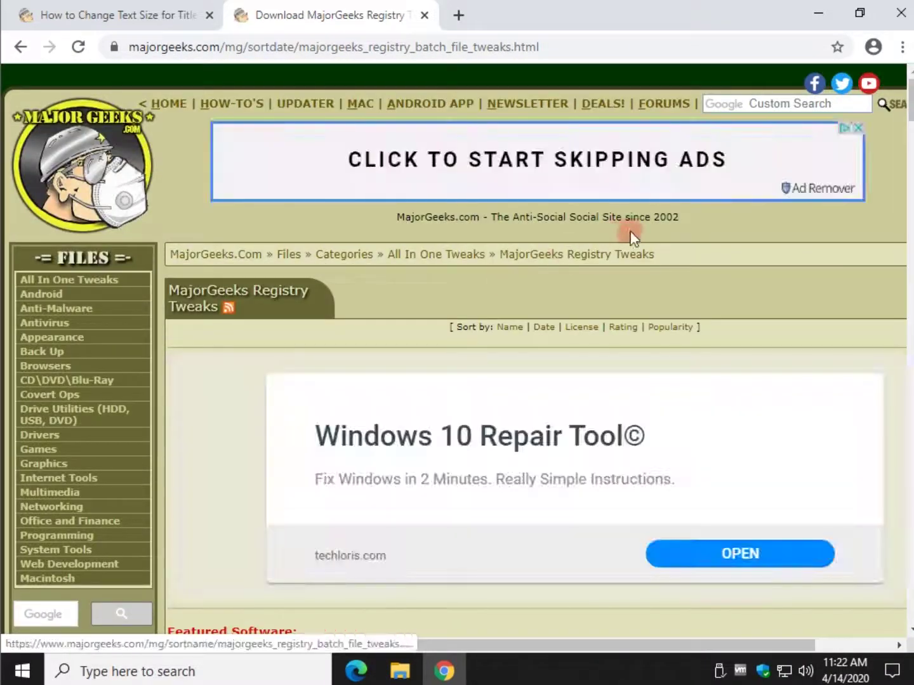
left_click(667, 326)
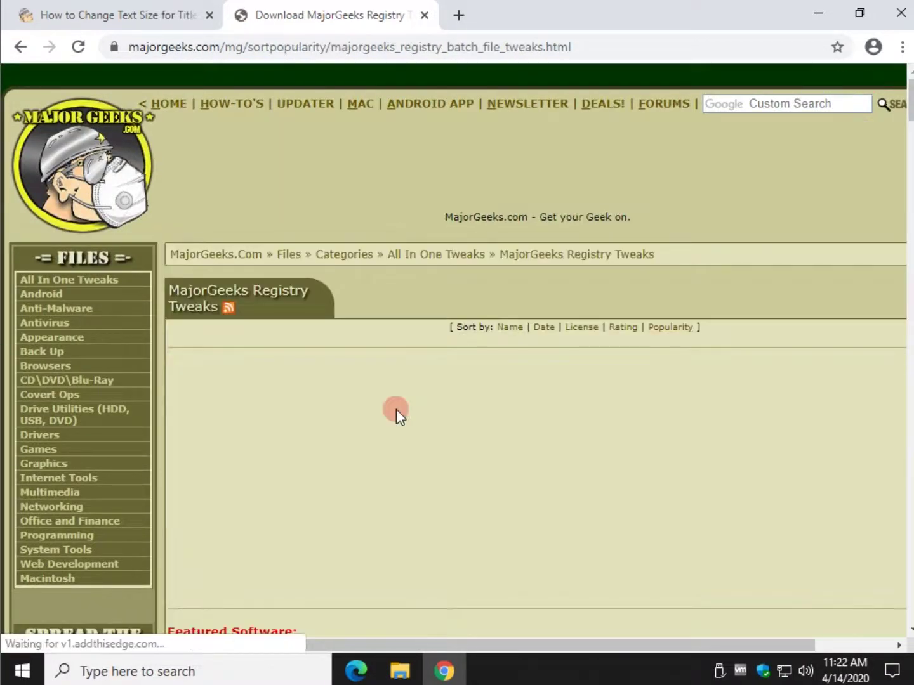
scroll(396, 409, "down", 10)
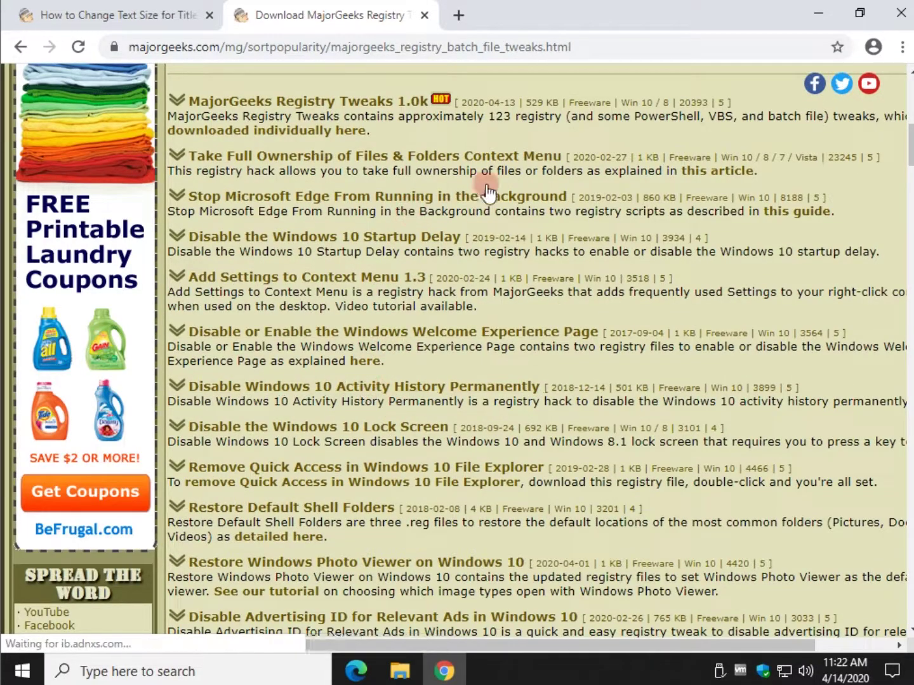
left_click(425, 15)
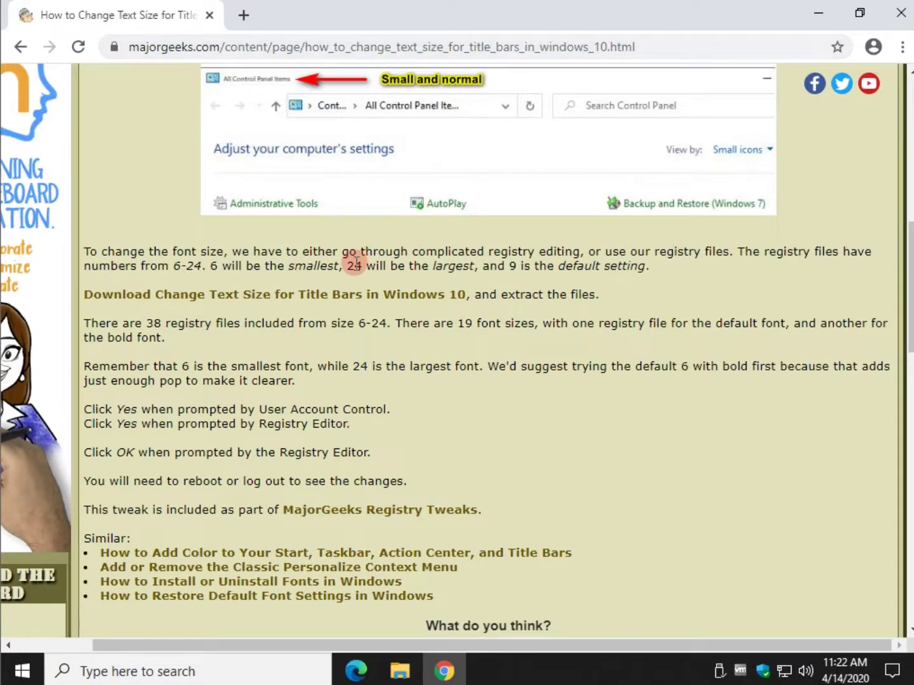
scroll(356, 260, "up", 9)
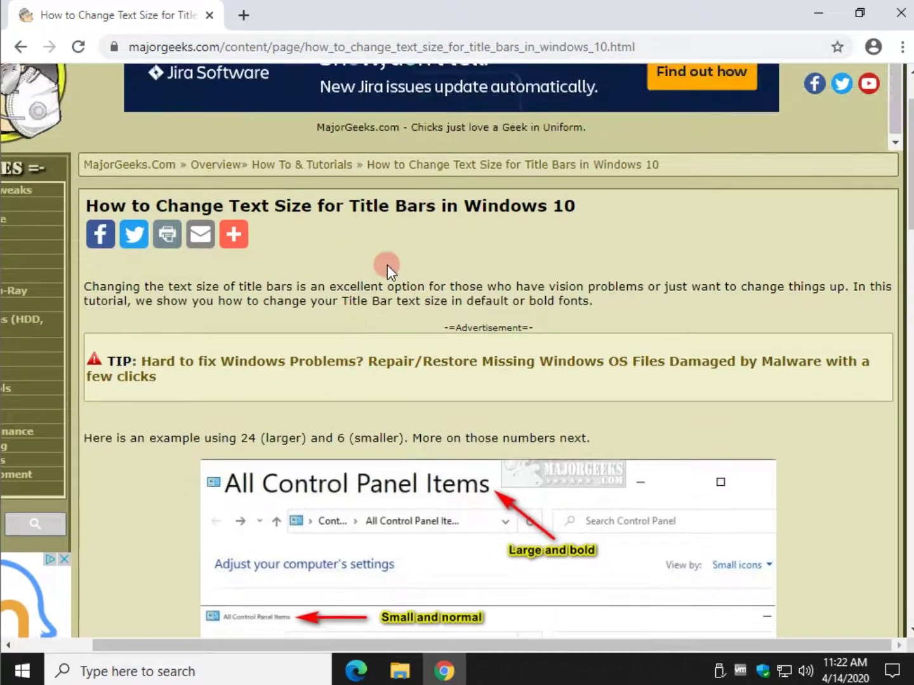
scroll(387, 265, "down", 2)
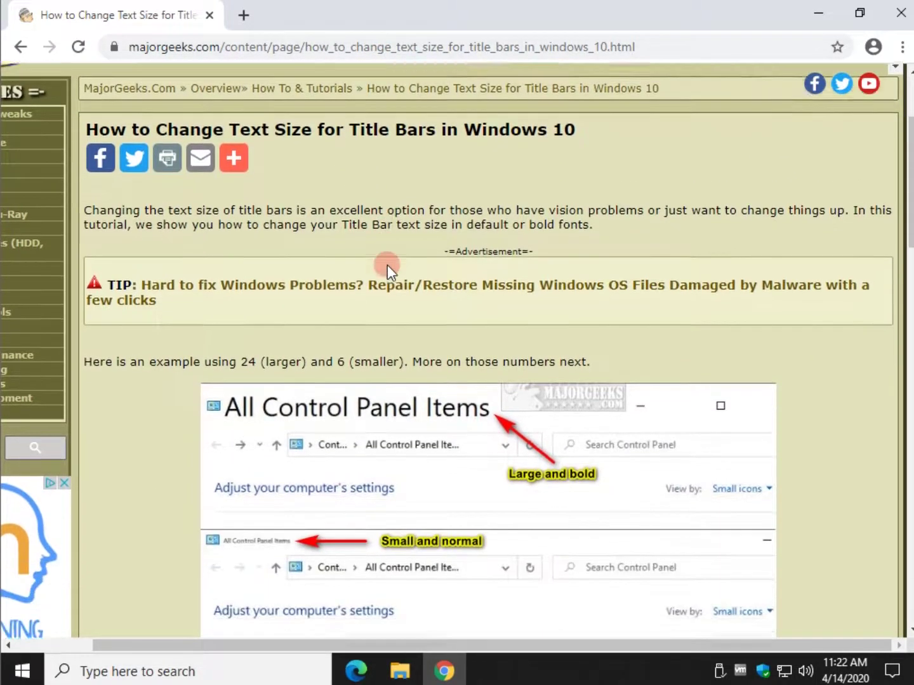